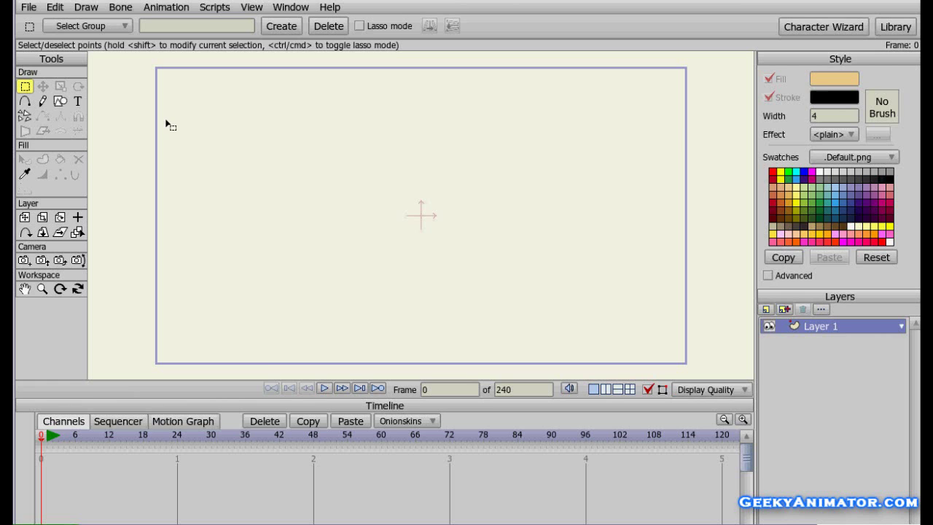
Draw a filled and stroked oval slightly above and to the left of the canvas centre
{"action": "left_click", "coordinate": [57, 103]}
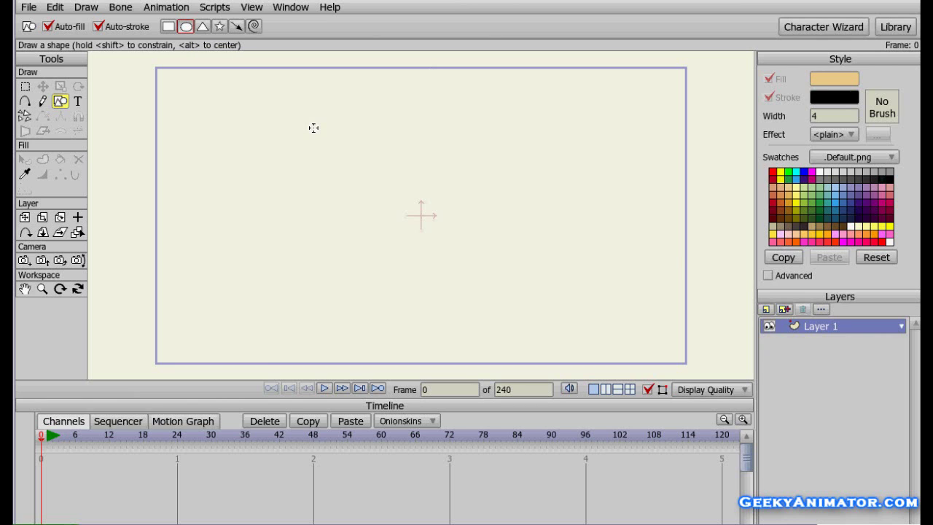
{"action": "mouse_move", "coordinate": [314, 128]}
{"action": "left_mouse_down"}
{"action": "mouse_move", "coordinate": [477, 254]}
{"action": "mouse_move", "coordinate": [456, 249]}
{"action": "mouse_move", "coordinate": [467, 241]}
{"action": "left_mouse_up"}
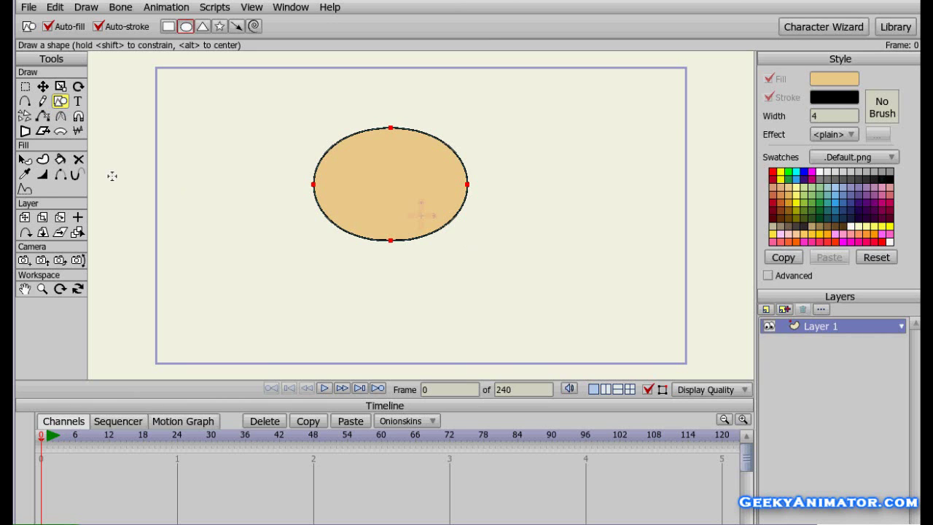
Apply the Shaded effect with its default settings to the oval and preview the rendered frame
{"action": "left_click", "coordinate": [24, 160]}
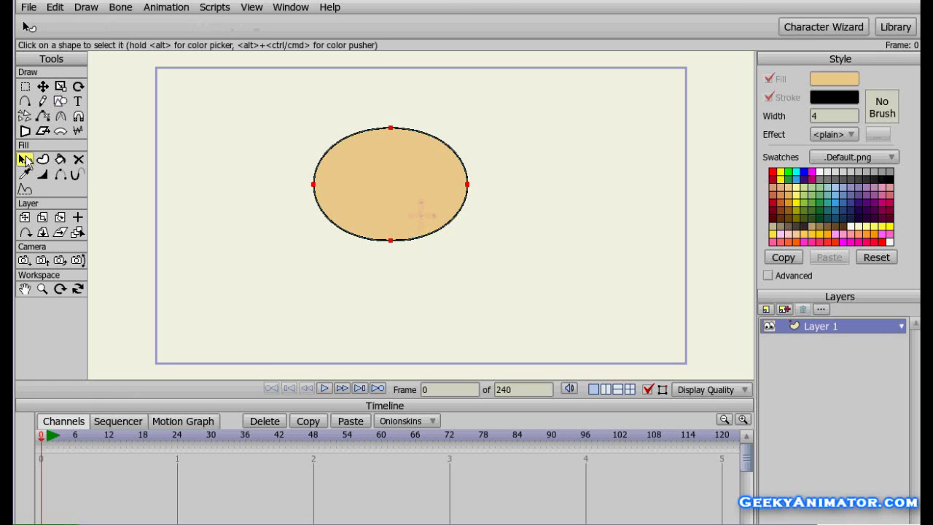
{"action": "left_click", "coordinate": [444, 221]}
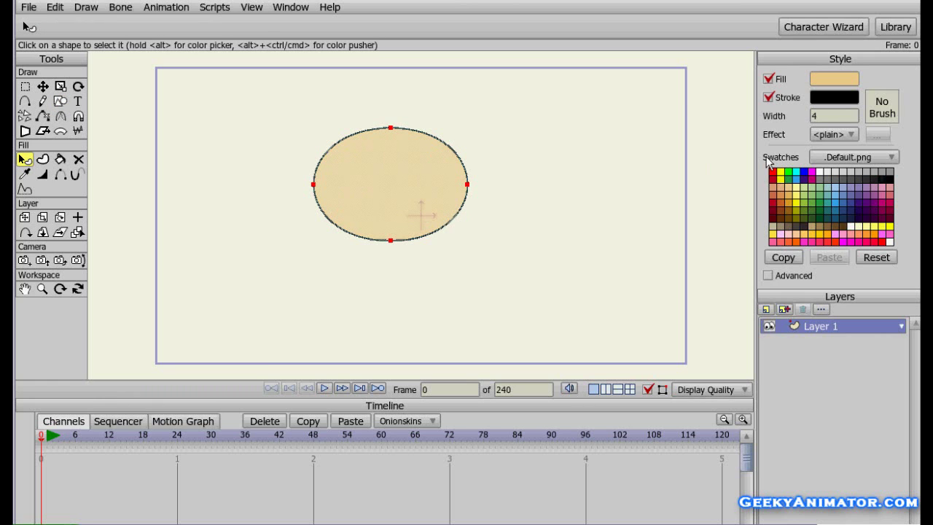
{"action": "left_click", "coordinate": [844, 137]}
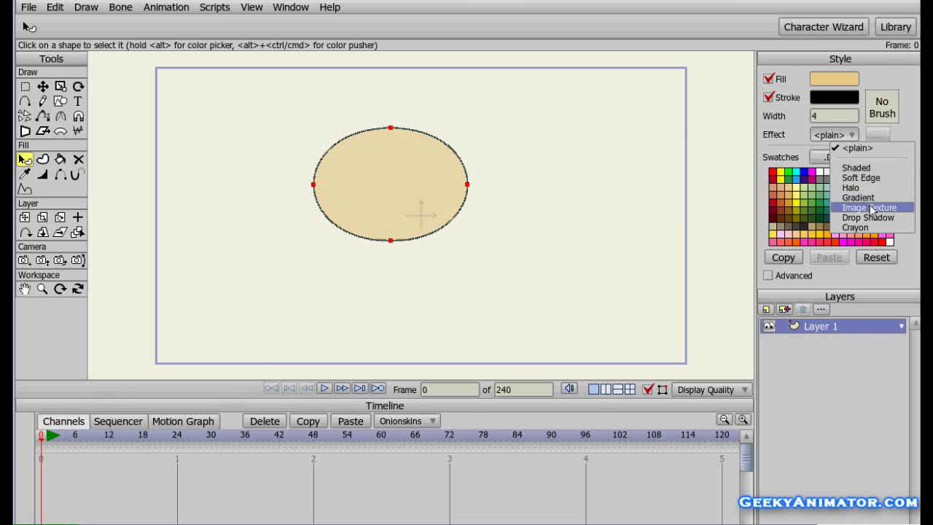
{"action": "left_click", "coordinate": [857, 171]}
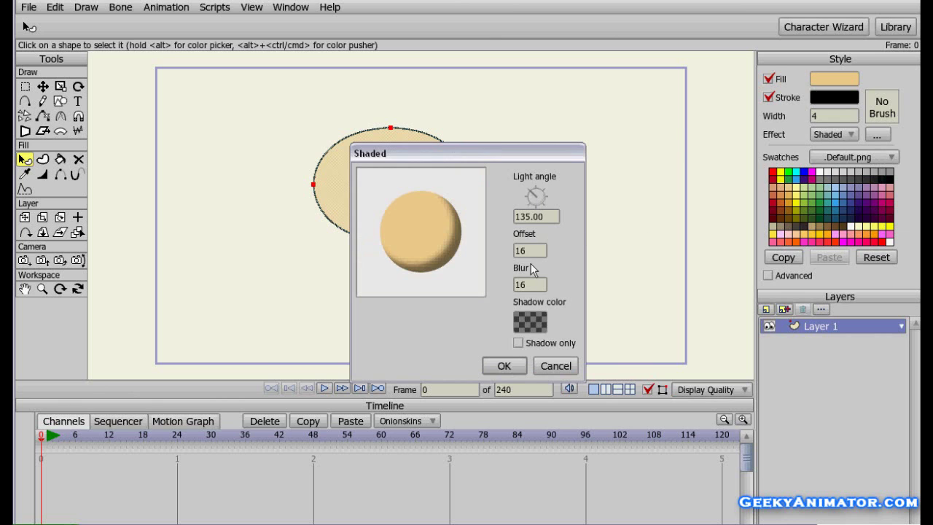
{"action": "left_click", "coordinate": [503, 366]}
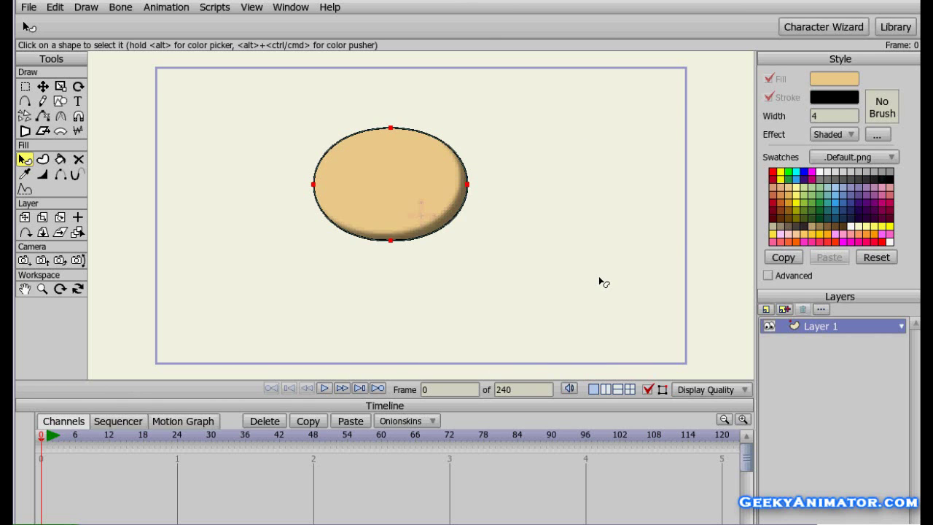
{"action": "key", "text": "ctrl+r"}
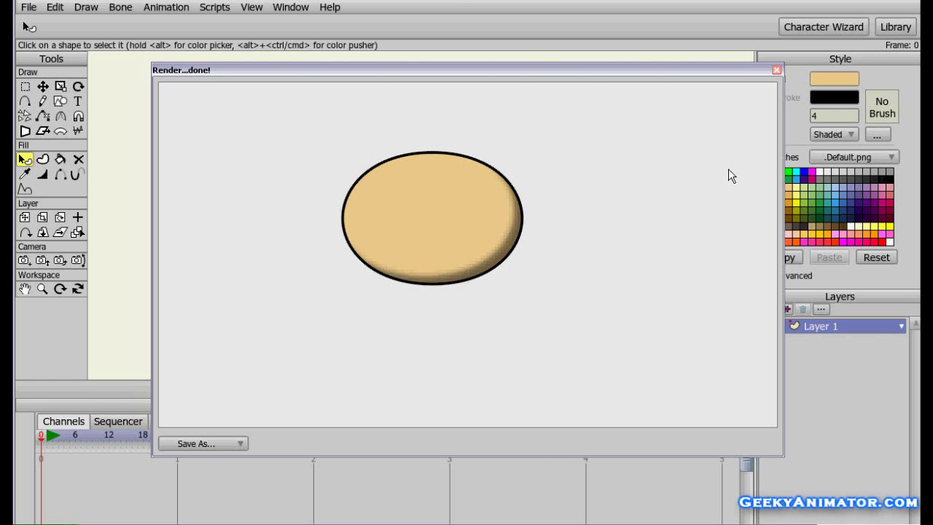
{"action": "left_click", "coordinate": [776, 70]}
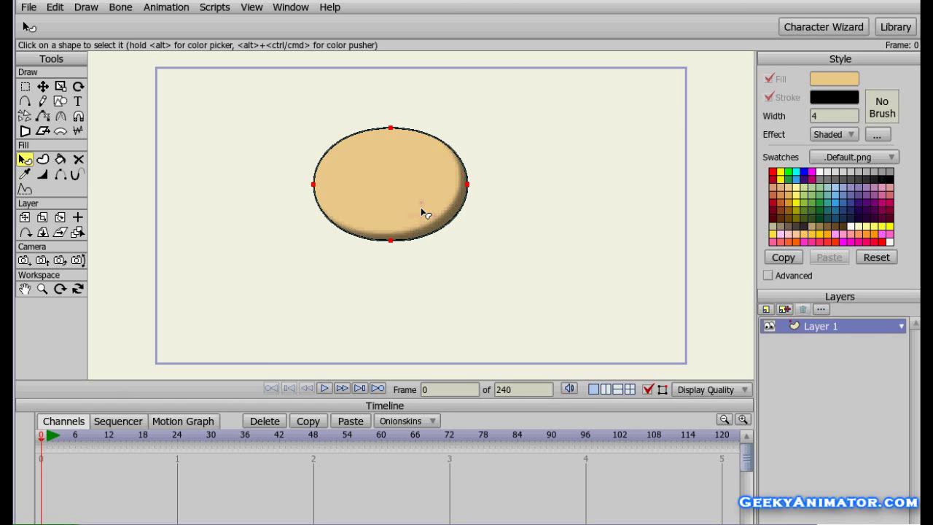
Reopen the oval's Shaded effect settings and set the light angle to about 100 degrees
{"action": "left_click", "coordinate": [421, 209]}
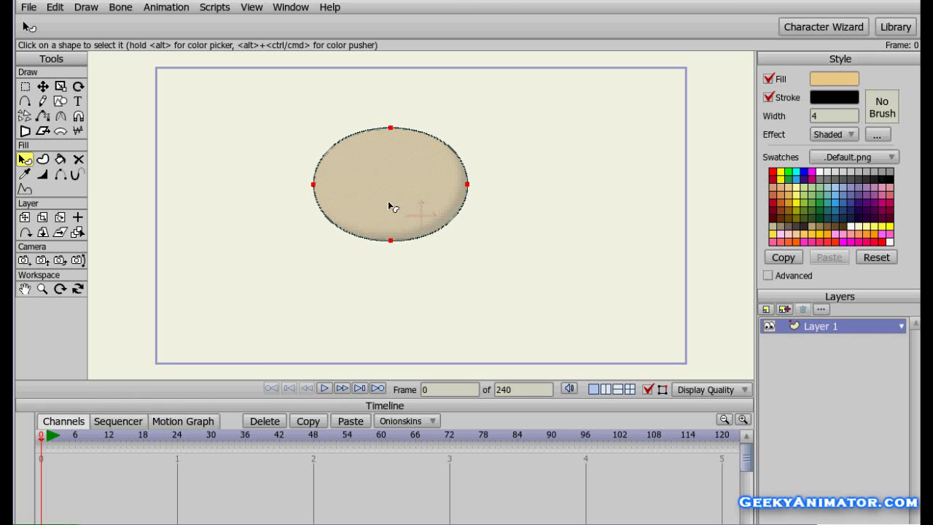
{"action": "left_click", "coordinate": [851, 134]}
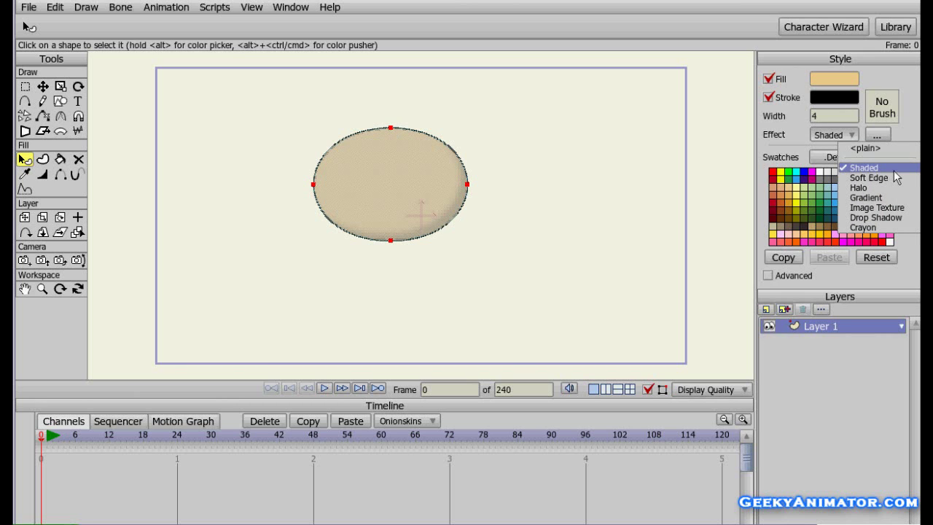
{"action": "key", "text": "Escape"}
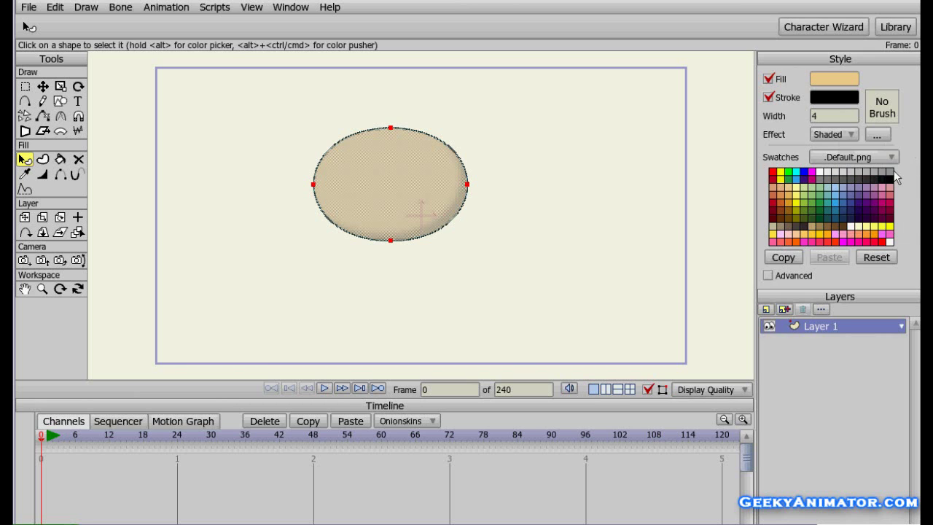
{"action": "left_click", "coordinate": [877, 135]}
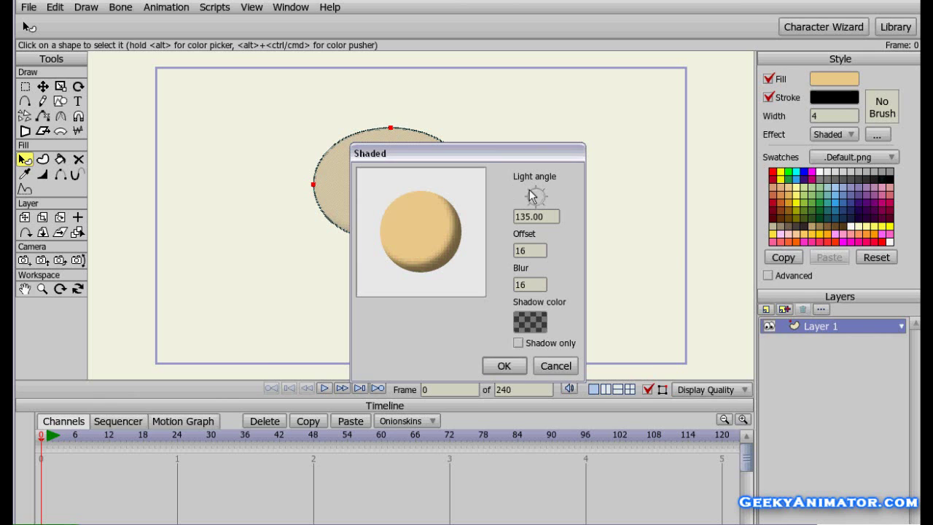
{"action": "mouse_move", "coordinate": [530, 189]}
{"action": "left_mouse_down"}
{"action": "mouse_move", "coordinate": [543, 190]}
{"action": "mouse_move", "coordinate": [530, 194]}
{"action": "mouse_move", "coordinate": [532, 206]}
{"action": "mouse_move", "coordinate": [527, 187]}
{"action": "mouse_move", "coordinate": [535, 191]}
{"action": "left_mouse_up"}
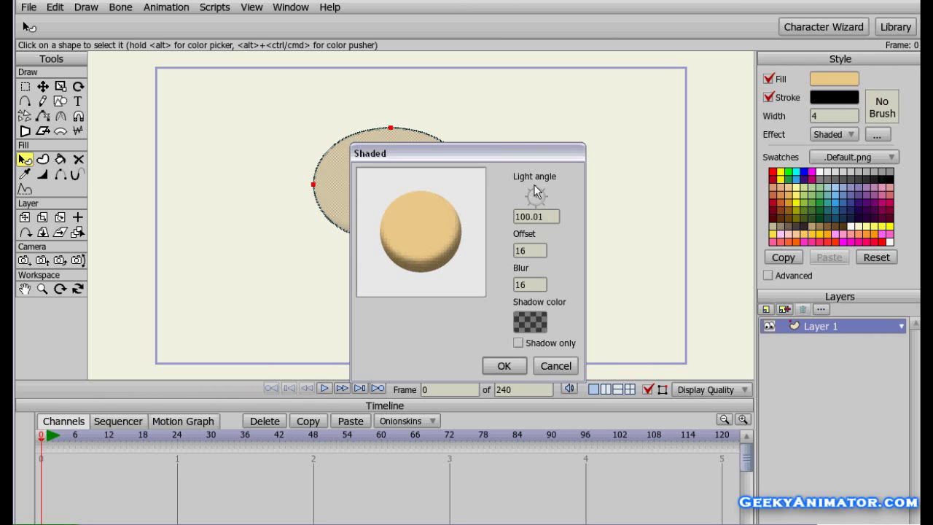
Try a blur of 32 for the Shaded effect and set the blur back to 16
{"action": "double_click", "coordinate": [524, 250]}
{"action": "left_click", "coordinate": [530, 284]}
{"action": "double_click", "coordinate": [519, 285]}
{"action": "key", "text": "BackSpace"}
{"action": "type", "text": "32"}
{"action": "left_click", "coordinate": [525, 248]}
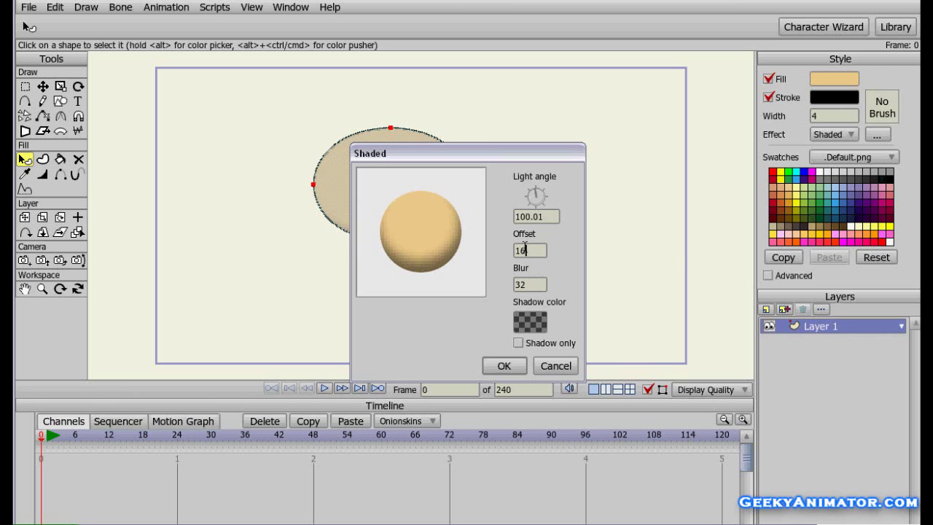
{"action": "left_click_drag", "start_coordinate": [523, 286], "coordinate": [501, 286]}
{"action": "left_click", "coordinate": [530, 249]}
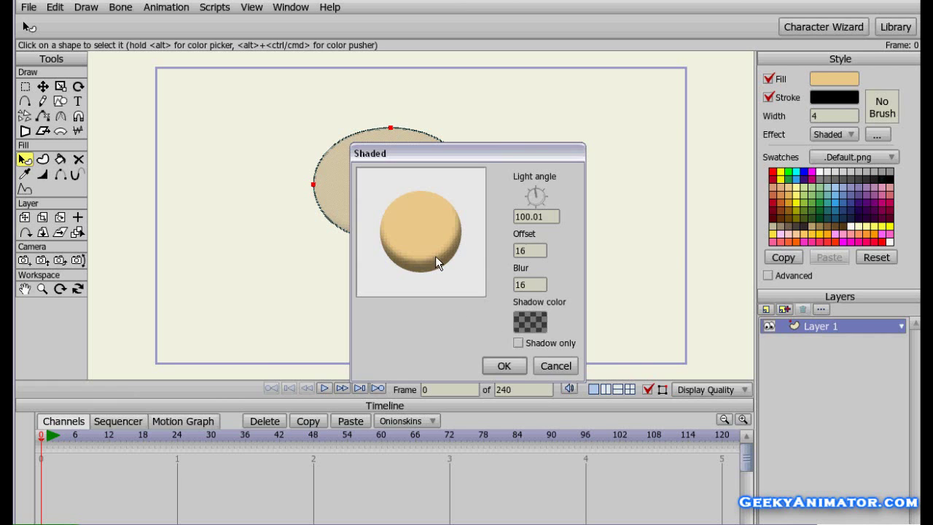
Set the Shaded effect's shadow color to the brown tone 886000
{"action": "left_click", "coordinate": [540, 324]}
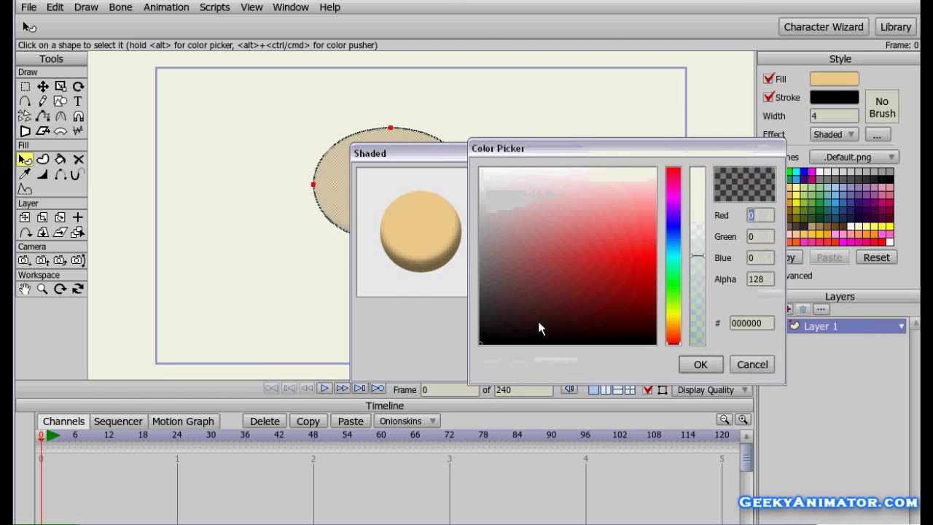
{"action": "left_click_drag", "start_coordinate": [676, 317], "coordinate": [655, 297]}
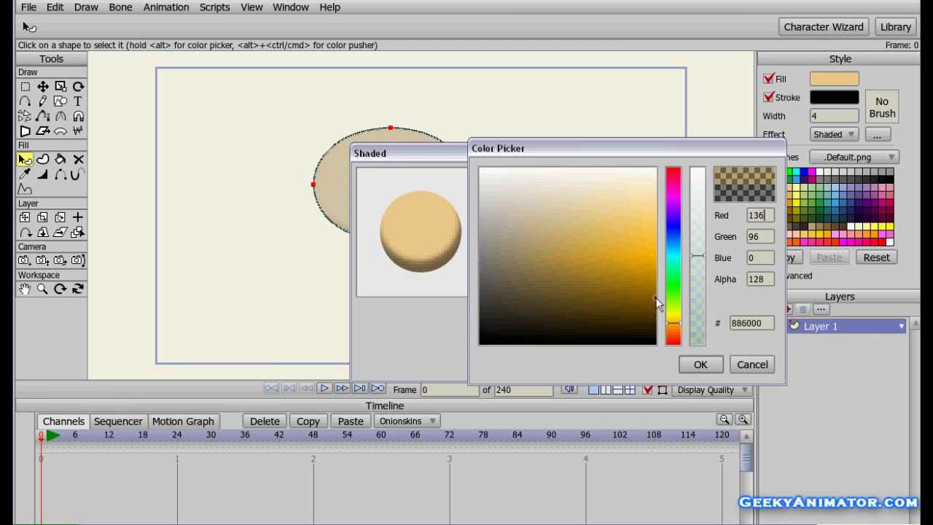
{"action": "left_click", "coordinate": [701, 365]}
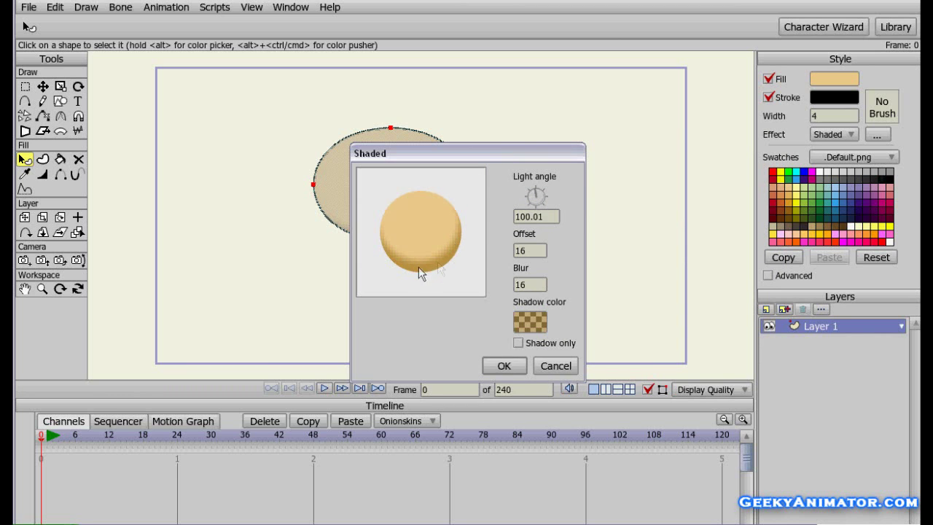
Set the shadow color to black with an alpha of 127 and apply the Shaded effect settings to the oval
{"action": "left_click", "coordinate": [530, 321]}
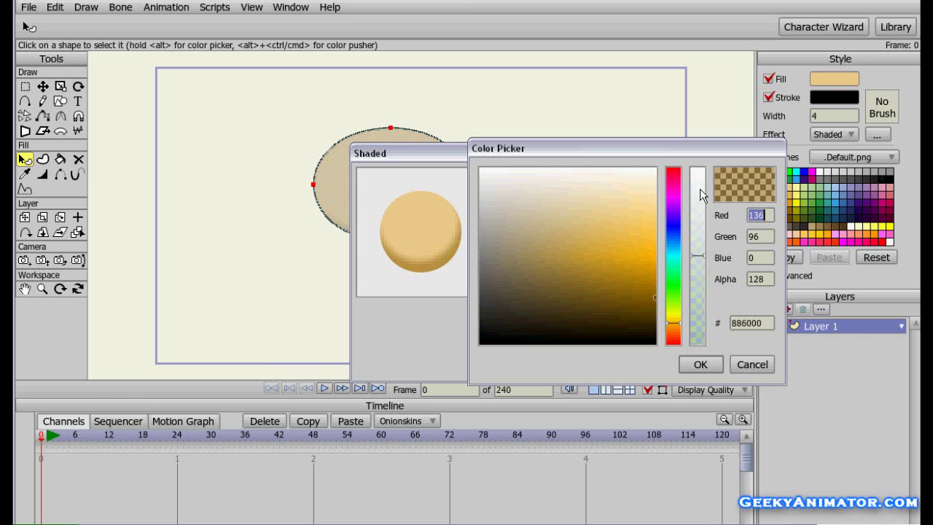
{"action": "mouse_move", "coordinate": [699, 261]}
{"action": "left_mouse_down"}
{"action": "mouse_move", "coordinate": [698, 208]}
{"action": "mouse_move", "coordinate": [702, 261]}
{"action": "left_mouse_up"}
{"action": "left_click_drag", "start_coordinate": [771, 280], "coordinate": [730, 281]}
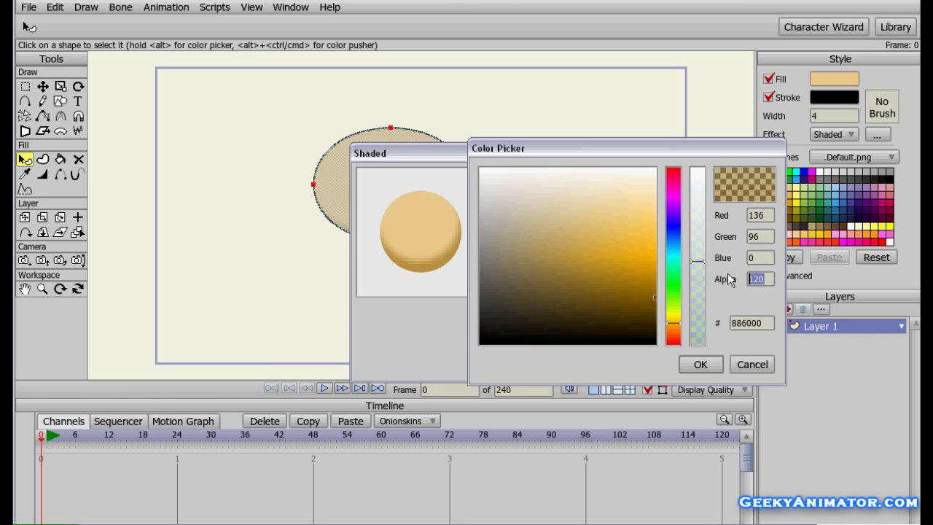
{"action": "type", "text": "127"}
{"action": "left_click", "coordinate": [495, 333]}
{"action": "left_click_drag", "start_coordinate": [495, 334], "coordinate": [467, 366]}
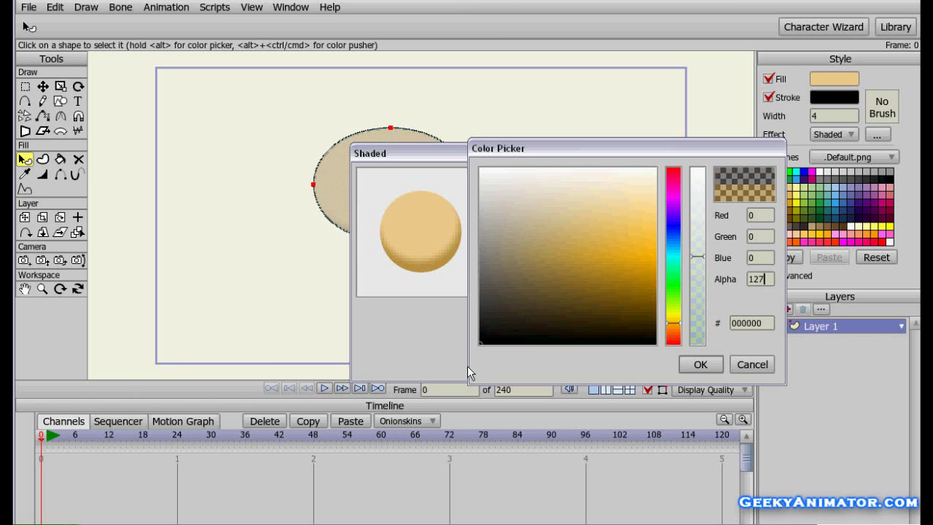
{"action": "left_click", "coordinate": [697, 365]}
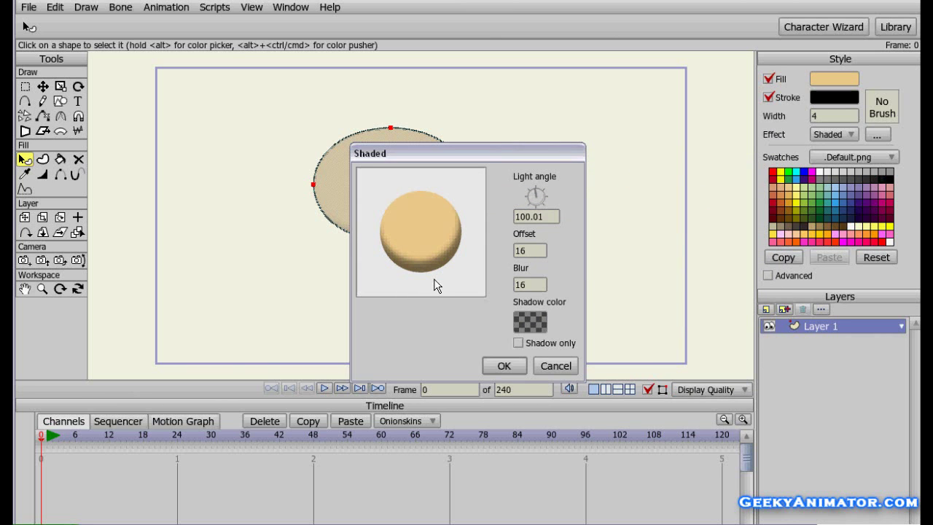
{"action": "left_click", "coordinate": [505, 366]}
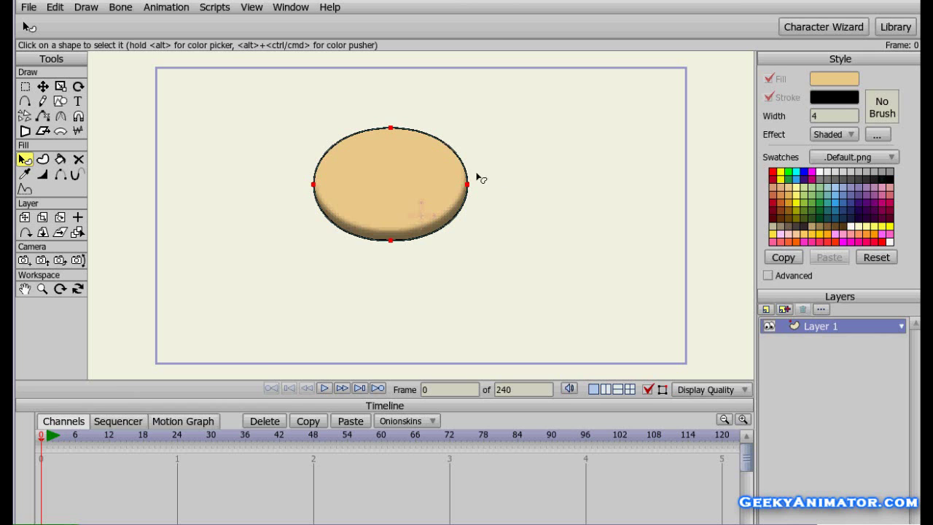
Set the oval's effect back to plain, deselect the shape and preview the rendered frame
{"action": "left_click", "coordinate": [441, 164]}
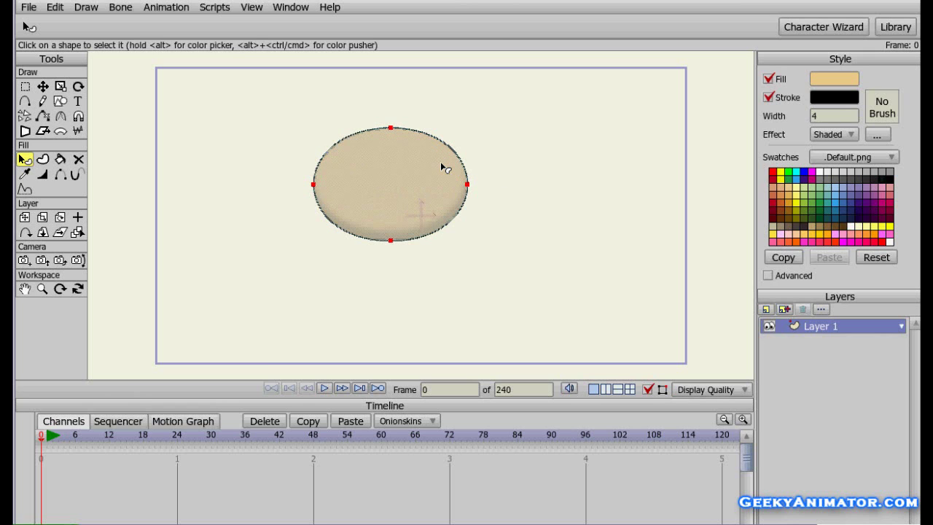
{"action": "left_click", "coordinate": [836, 137]}
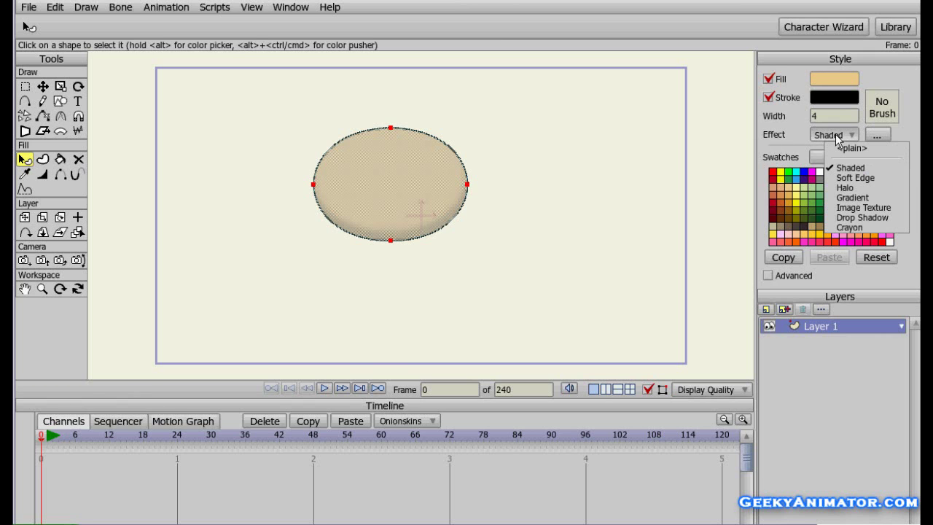
{"action": "left_click", "coordinate": [884, 149]}
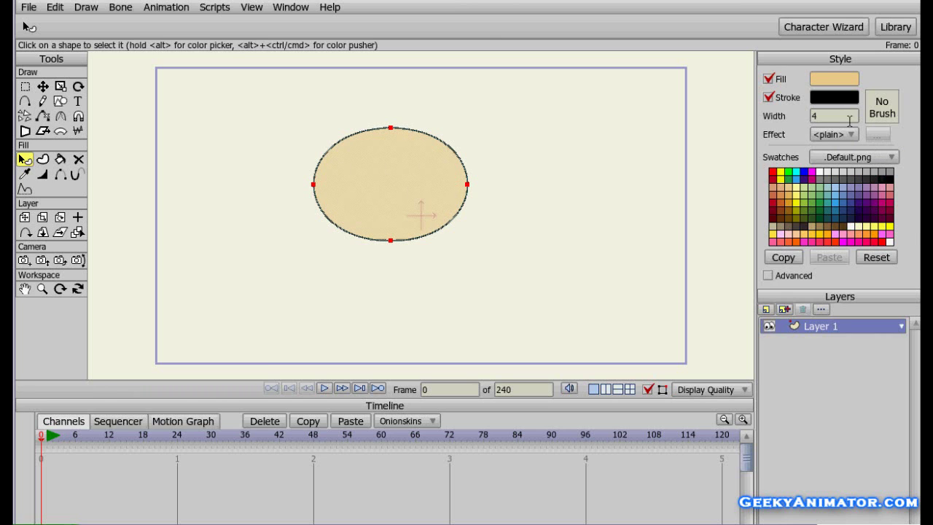
{"action": "left_click", "coordinate": [850, 137]}
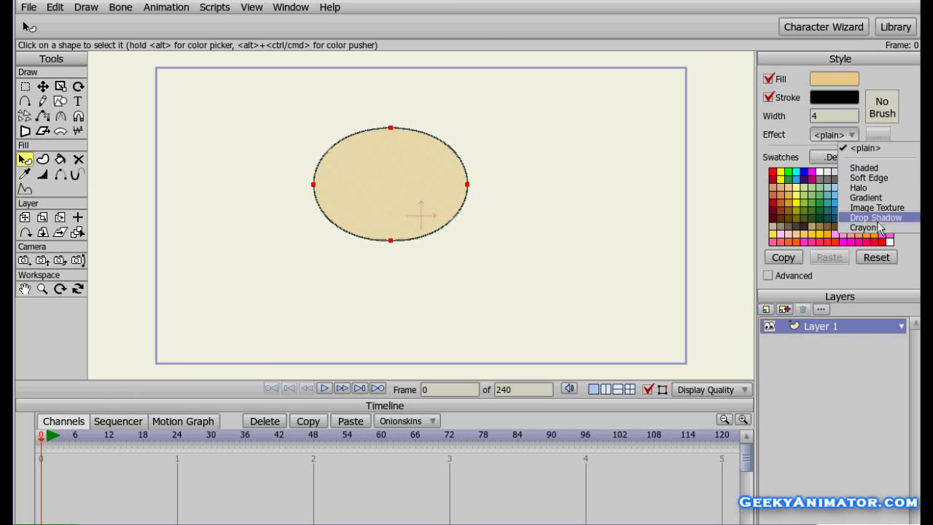
{"action": "left_click", "coordinate": [841, 144]}
{"action": "left_click", "coordinate": [519, 224]}
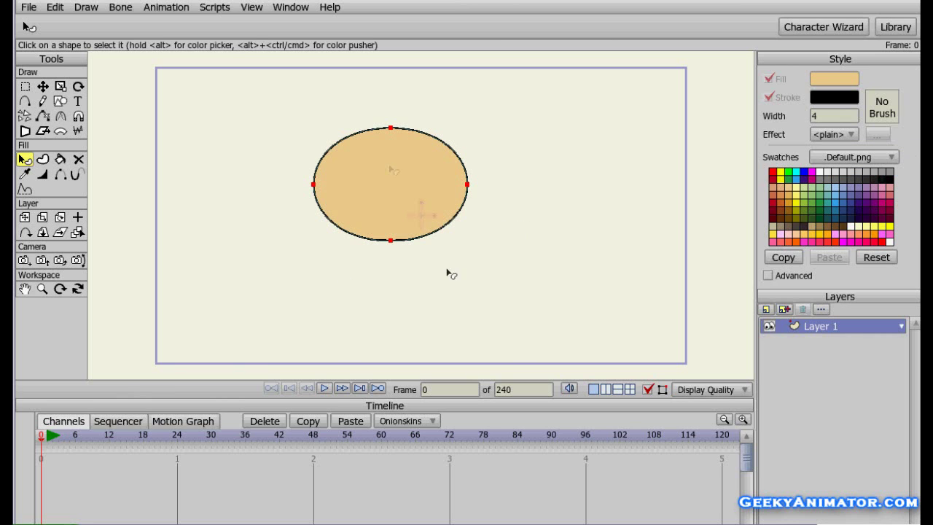
{"action": "key", "text": "ctrl+r"}
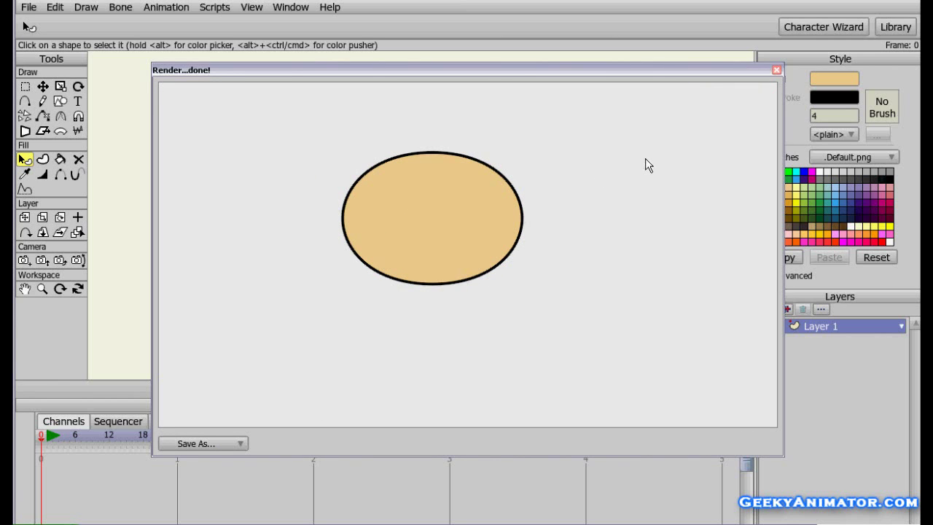
{"action": "left_click", "coordinate": [777, 71]}
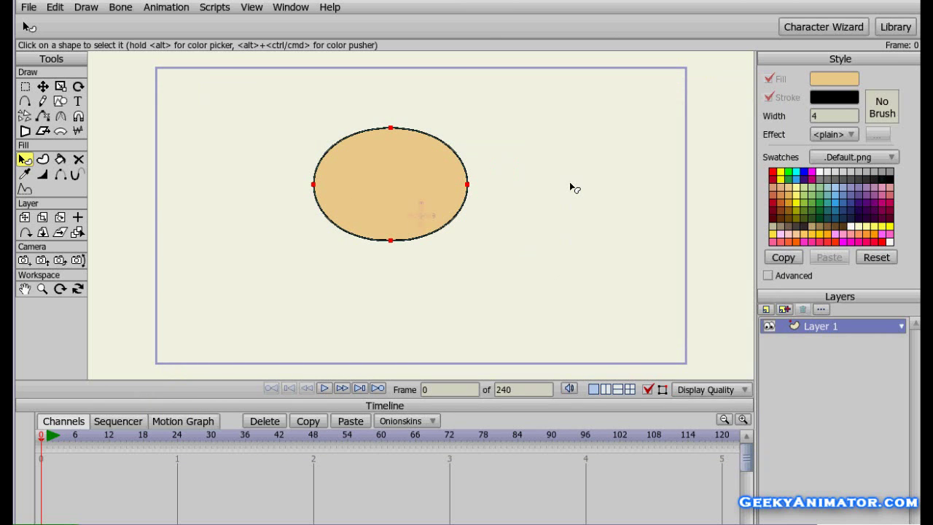
Turn on layer shading in Layer 1's settings, adjust the shading direction and apply the settings
{"action": "double_click", "coordinate": [868, 325]}
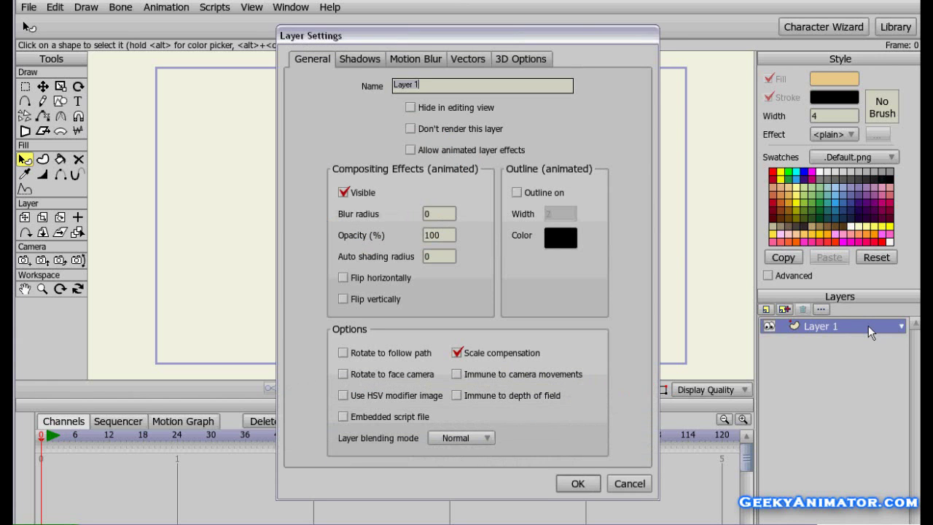
{"action": "left_click", "coordinate": [360, 58]}
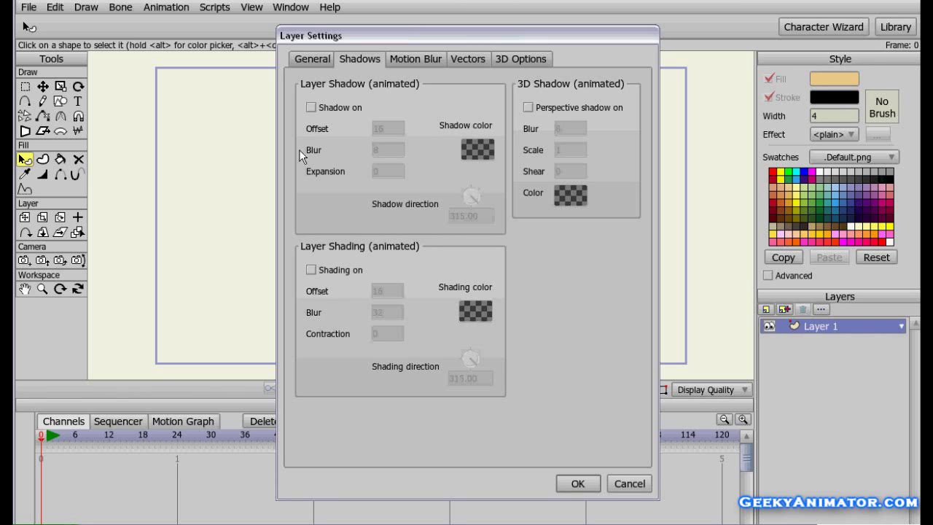
{"action": "left_click", "coordinate": [311, 269]}
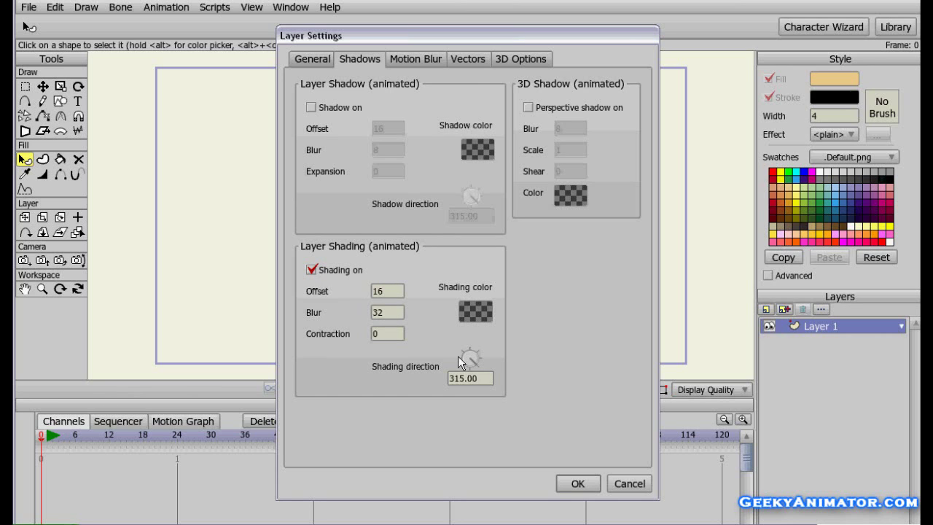
{"action": "mouse_move", "coordinate": [473, 362]}
{"action": "left_mouse_down"}
{"action": "mouse_move", "coordinate": [472, 338]}
{"action": "mouse_move", "coordinate": [481, 361]}
{"action": "mouse_move", "coordinate": [469, 375]}
{"action": "left_mouse_up"}
{"action": "mouse_move", "coordinate": [385, 291]}
{"action": "left_mouse_down"}
{"action": "mouse_move", "coordinate": [357, 296]}
{"action": "mouse_move", "coordinate": [386, 312]}
{"action": "mouse_move", "coordinate": [362, 314]}
{"action": "left_mouse_up"}
{"action": "left_click", "coordinate": [390, 312]}
{"action": "left_click", "coordinate": [384, 330]}
{"action": "left_click", "coordinate": [392, 314]}
{"action": "left_click", "coordinate": [561, 481]}
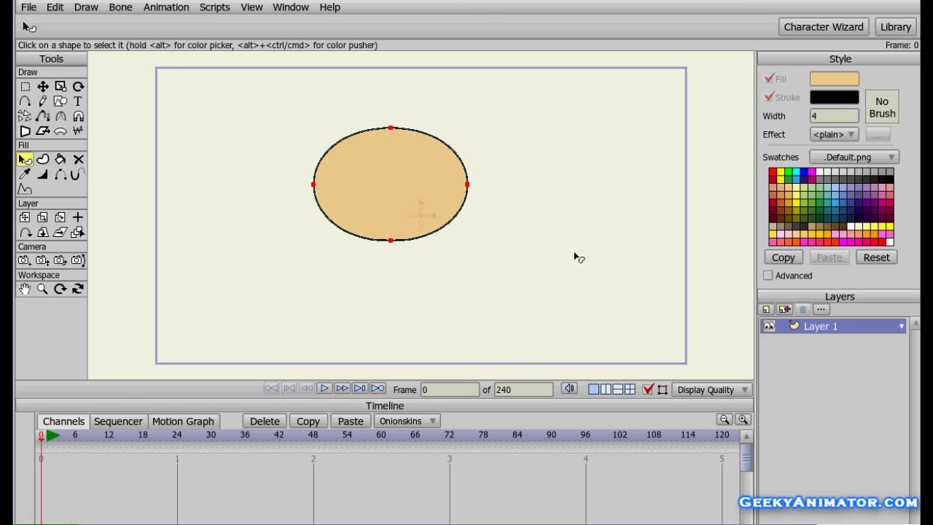
Preview the rendered frame to check Layer 1's shading on the oval, and close the preview
{"action": "key", "text": "ctrl+r"}
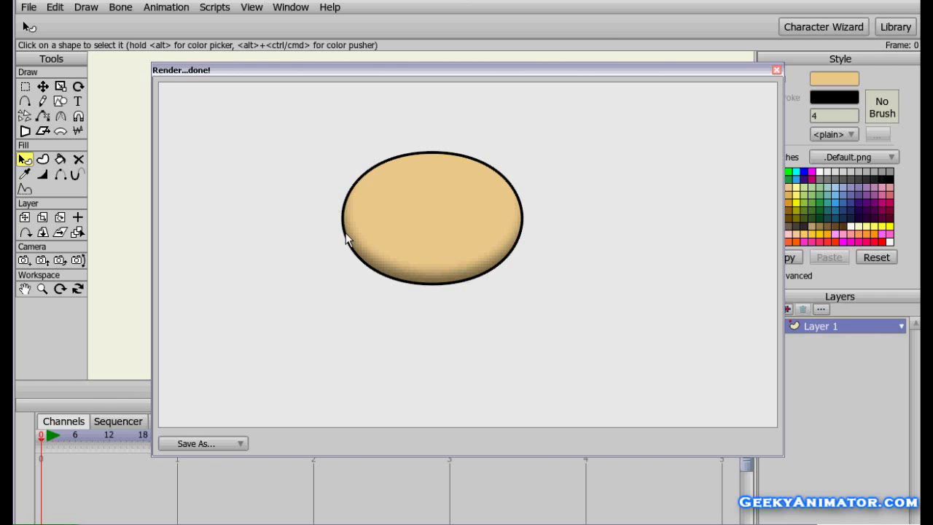
{"action": "left_click", "coordinate": [777, 69]}
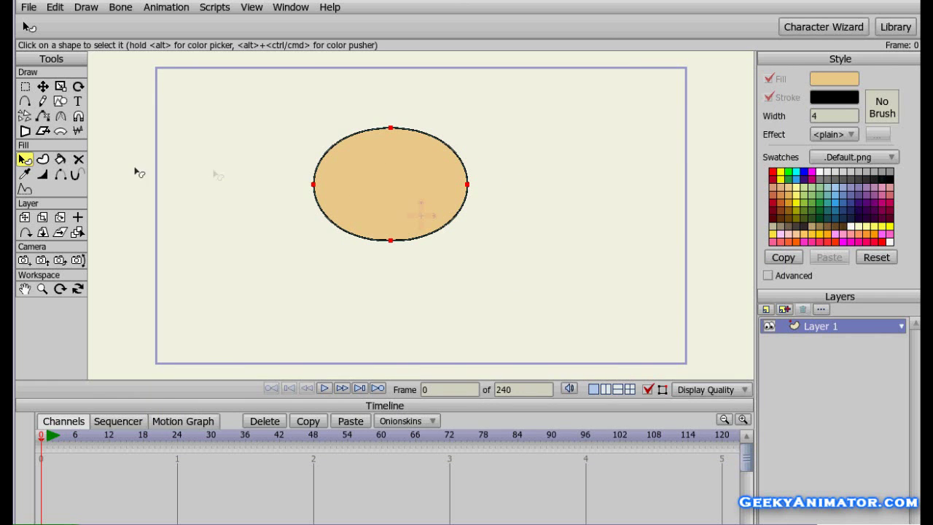
Draw a green rectangle to the right of the oval on Layer 1 and preview the rendered frame
{"action": "left_click", "coordinate": [60, 100]}
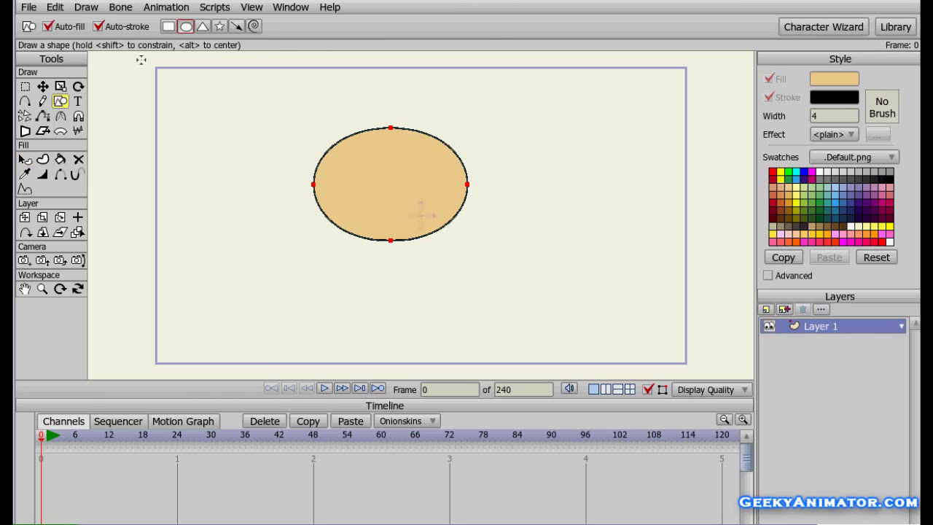
{"action": "left_click", "coordinate": [169, 27]}
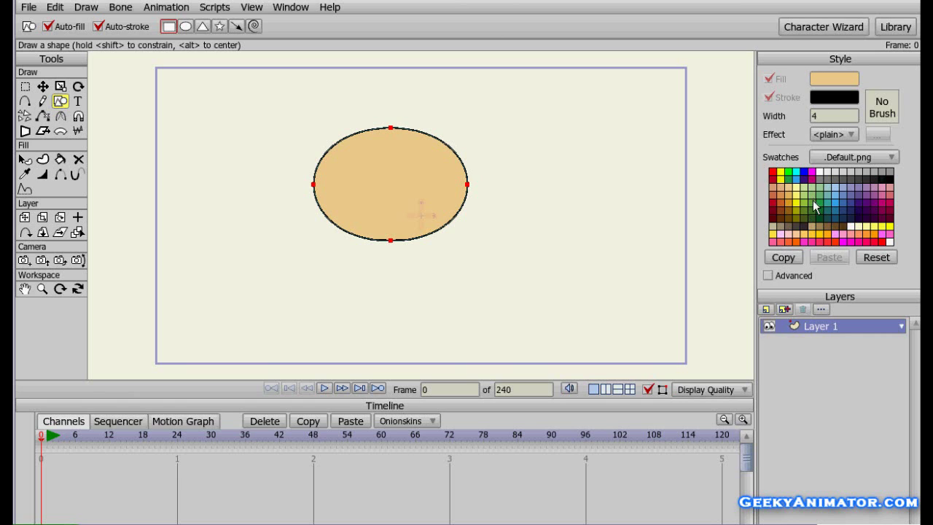
{"action": "left_click", "coordinate": [815, 207]}
{"action": "left_click_drag", "start_coordinate": [522, 132], "coordinate": [642, 202]}
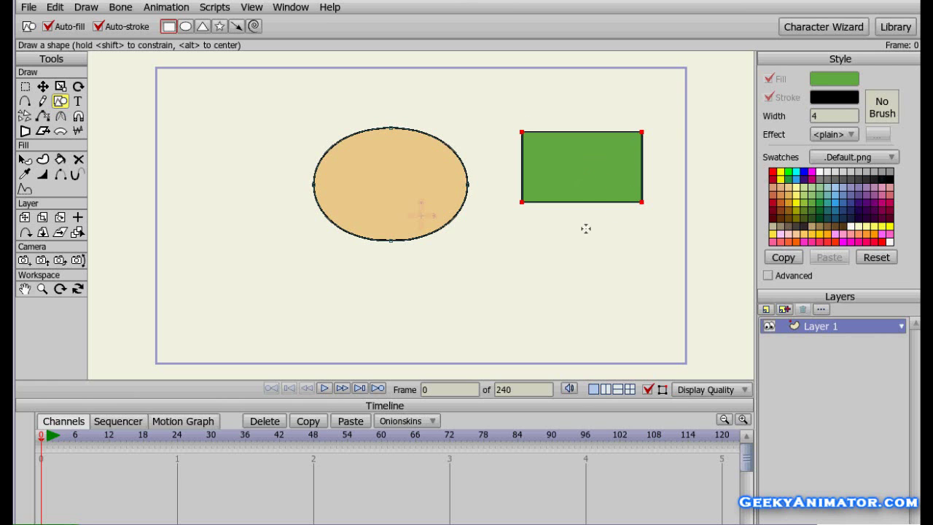
{"action": "key", "text": "ctrl+r"}
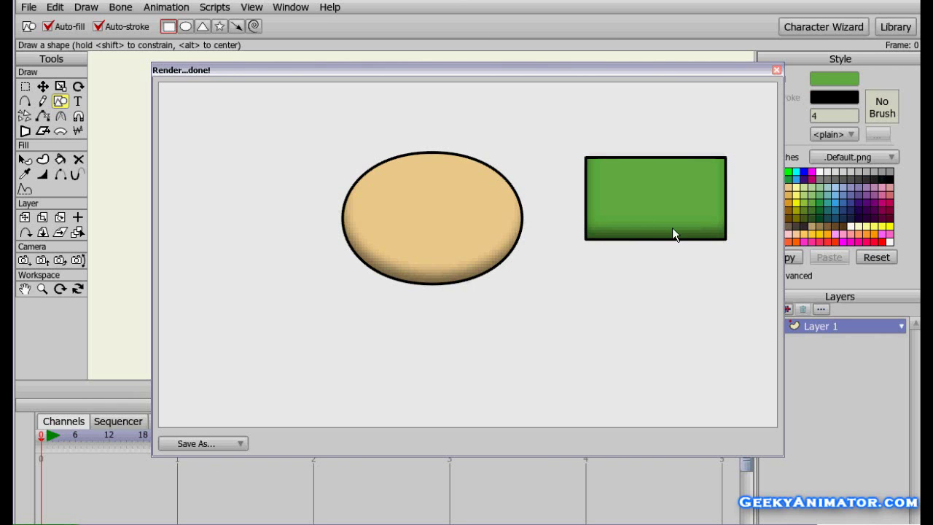
{"action": "left_click", "coordinate": [777, 71]}
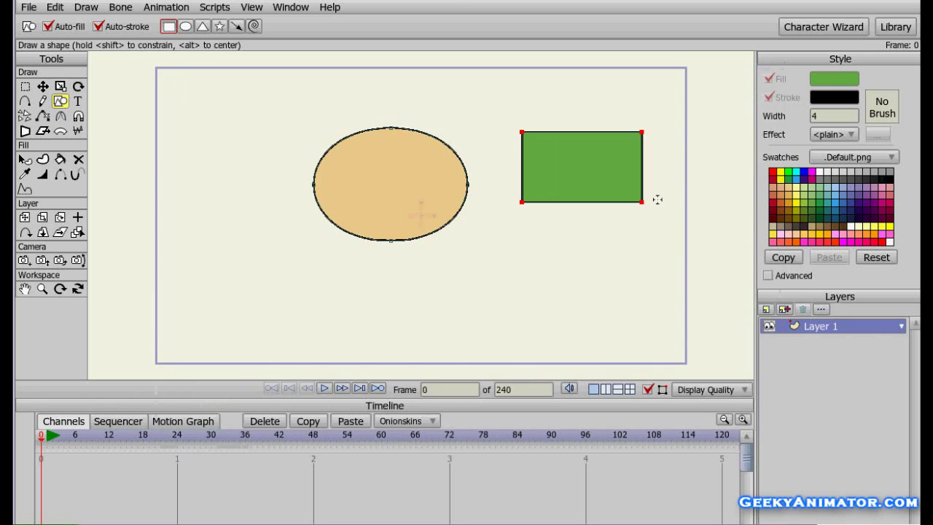
{"action": "left_click", "coordinate": [648, 250]}
Add a new vector layer above Layer 1
{"action": "left_click", "coordinate": [765, 310]}
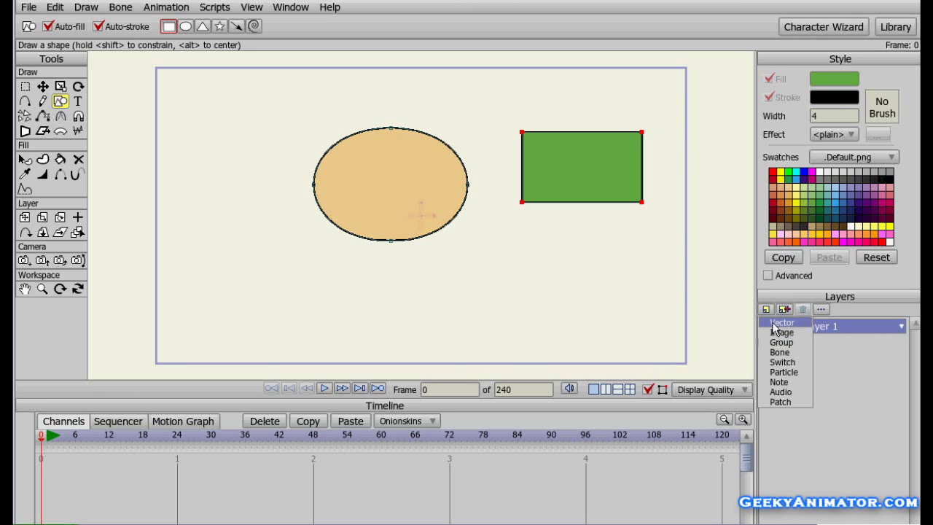
{"action": "left_click", "coordinate": [774, 323]}
{"action": "key", "text": "Return"}
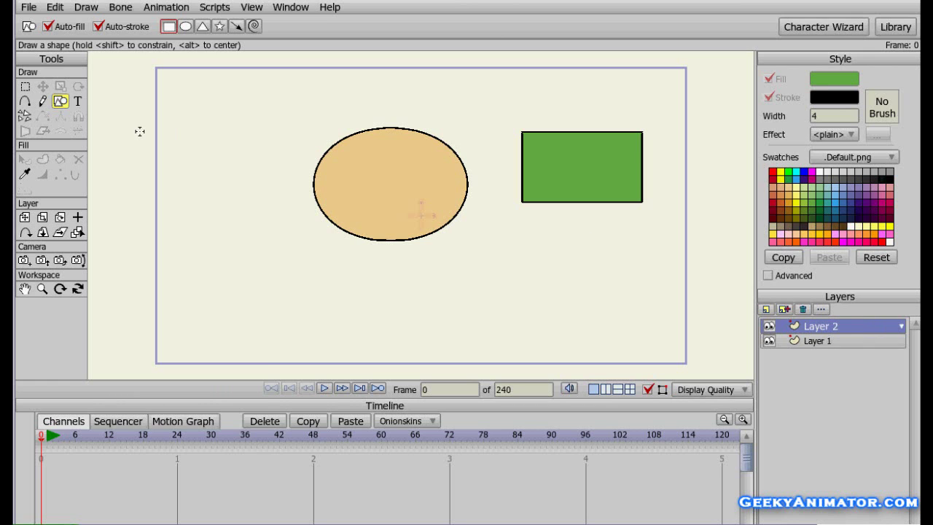
Draw a yellow star on Layer 2 and move it fully inside the frame, below and left of the oval
{"action": "left_click", "coordinate": [220, 26]}
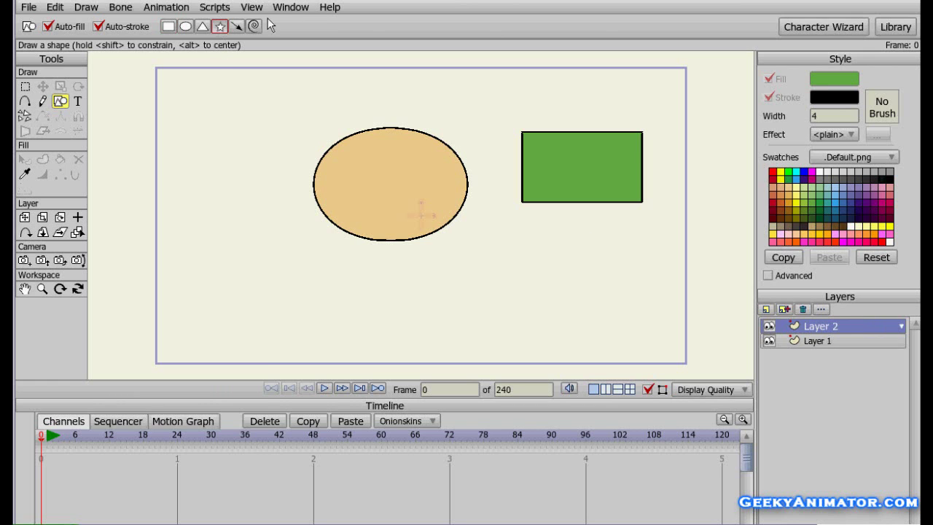
{"action": "left_click", "coordinate": [883, 228]}
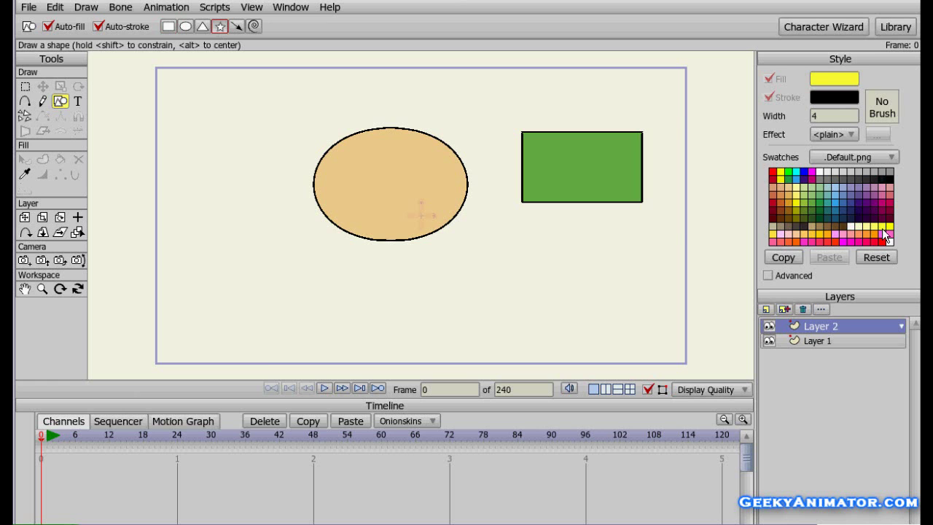
{"action": "left_click_drag", "start_coordinate": [196, 210], "coordinate": [220, 272]}
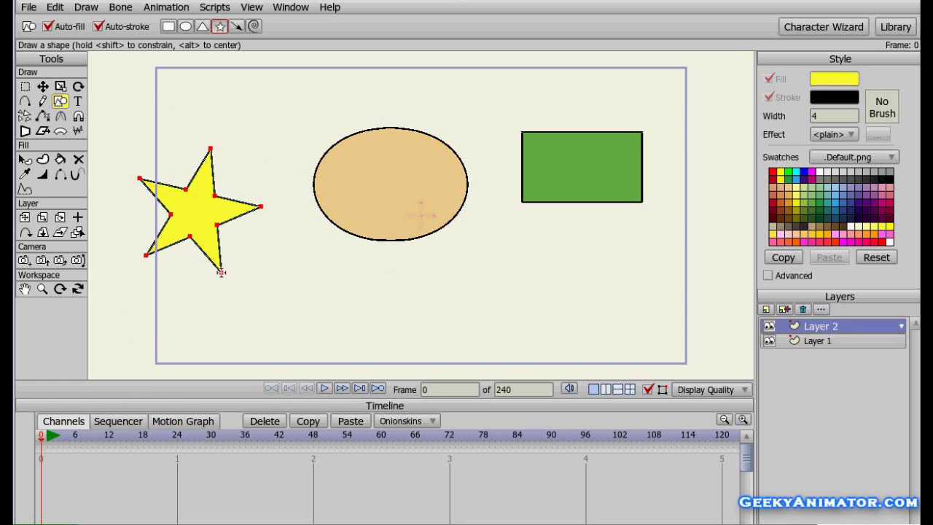
{"action": "left_click", "coordinate": [43, 86]}
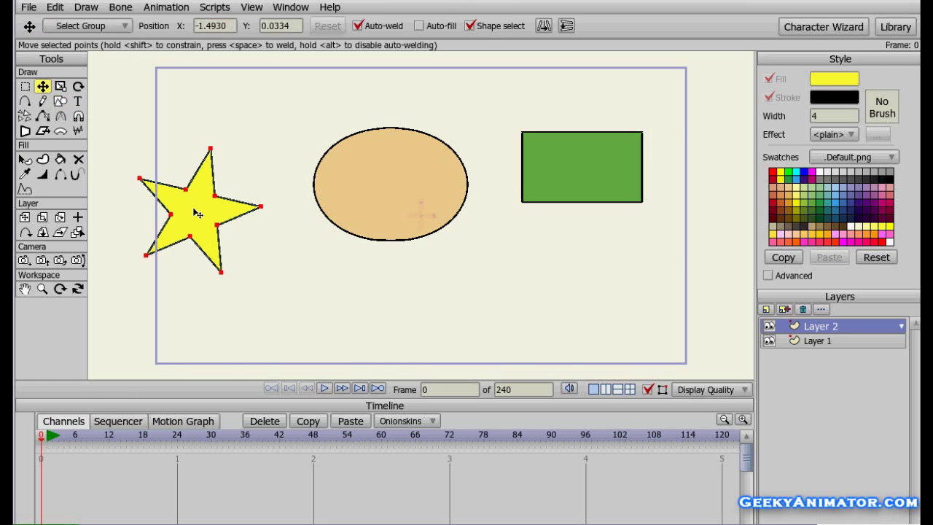
{"action": "left_click_drag", "start_coordinate": [197, 213], "coordinate": [267, 270]}
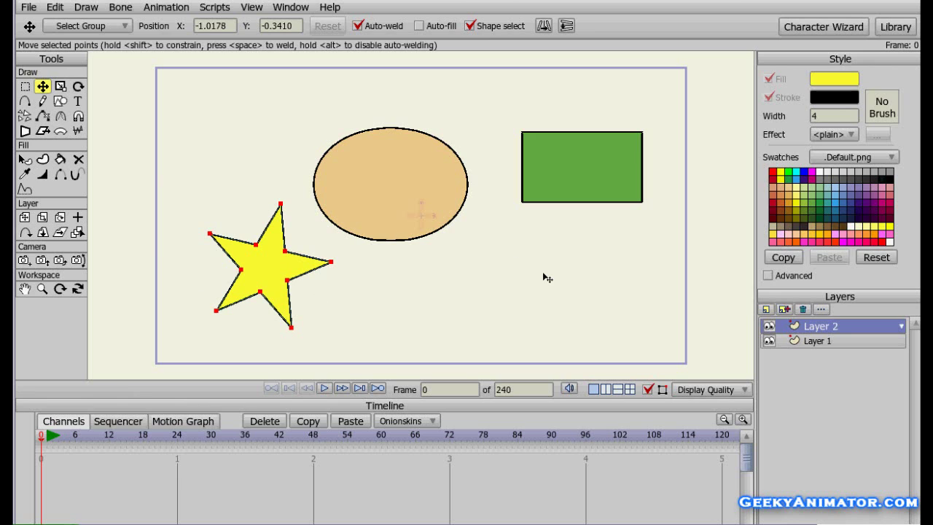
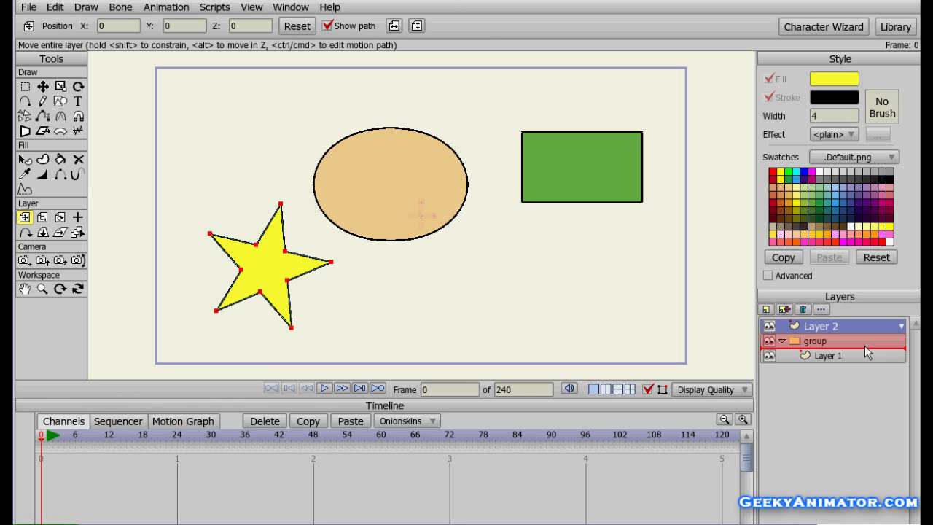
Move Layer 2 into the group layer, above Layer 1
{"action": "left_click_drag", "start_coordinate": [867, 352], "coordinate": [867, 352]}
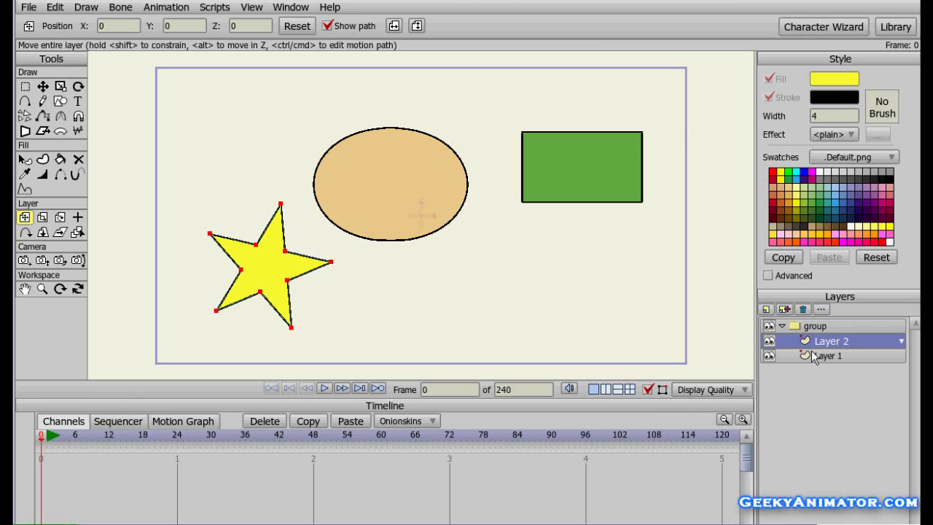
Turn on layer shading in the group layer's settings and preview the rendered frame
{"action": "left_click", "coordinate": [781, 328]}
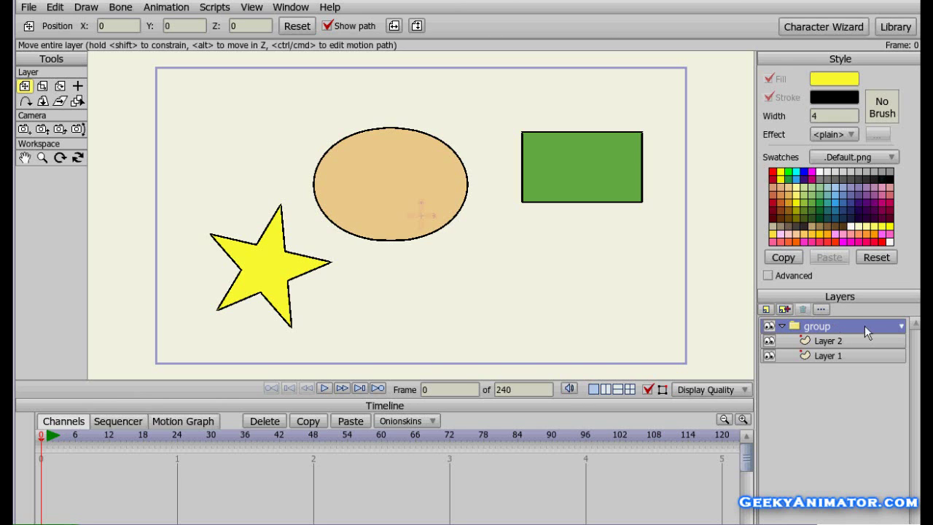
{"action": "left_click", "coordinate": [825, 311]}
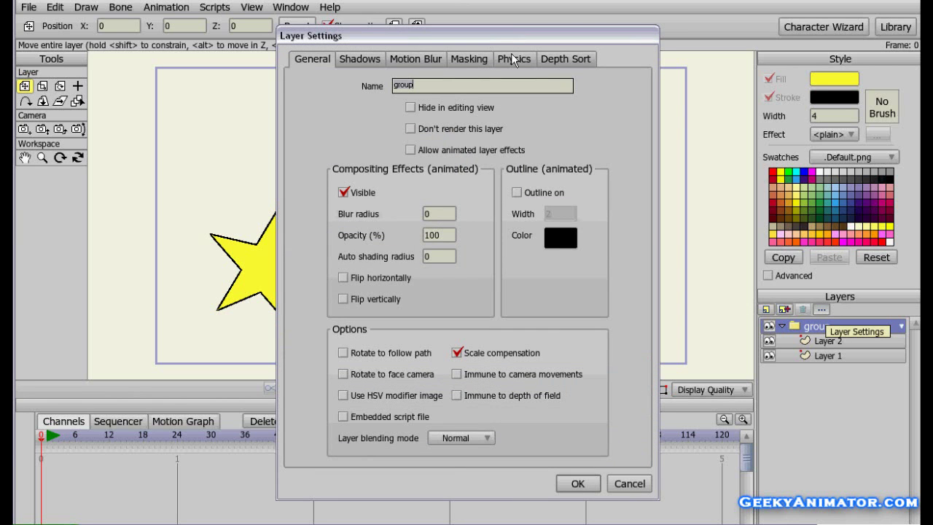
{"action": "left_click", "coordinate": [354, 59]}
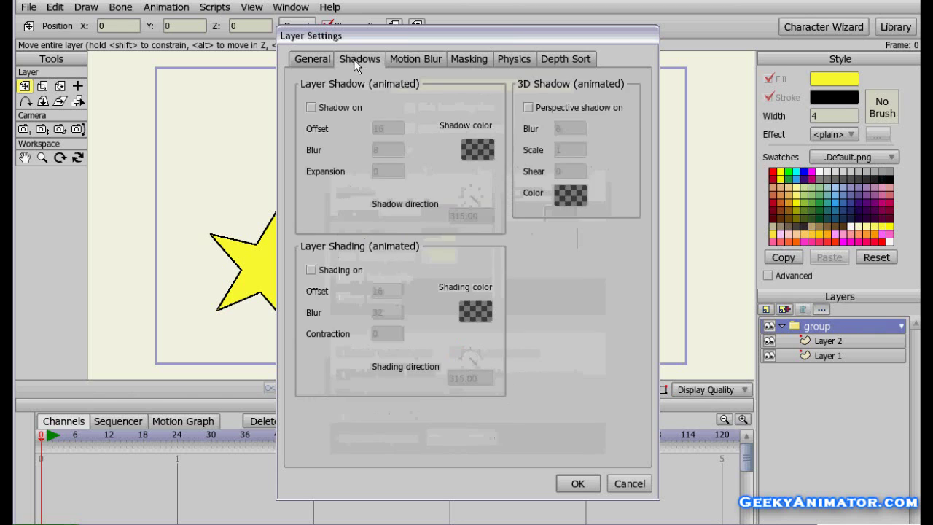
{"action": "left_click", "coordinate": [309, 271]}
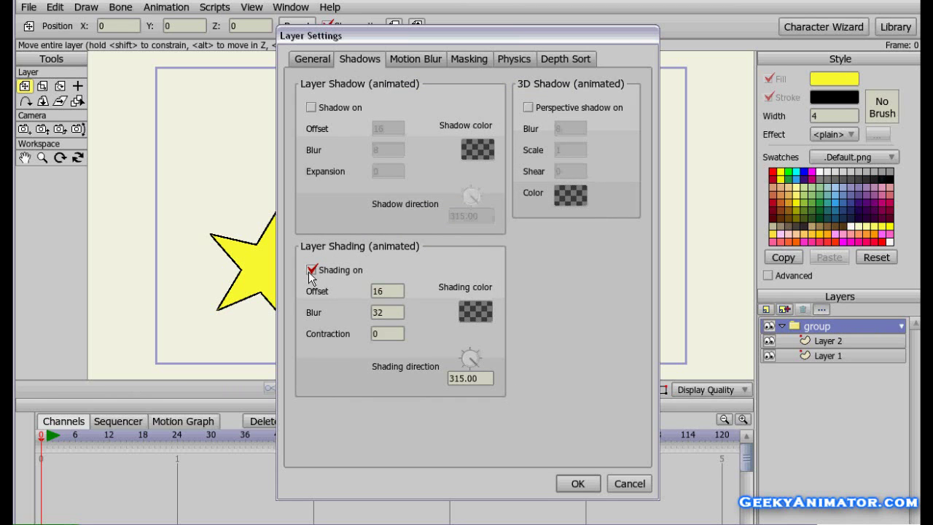
{"action": "left_click", "coordinate": [565, 481]}
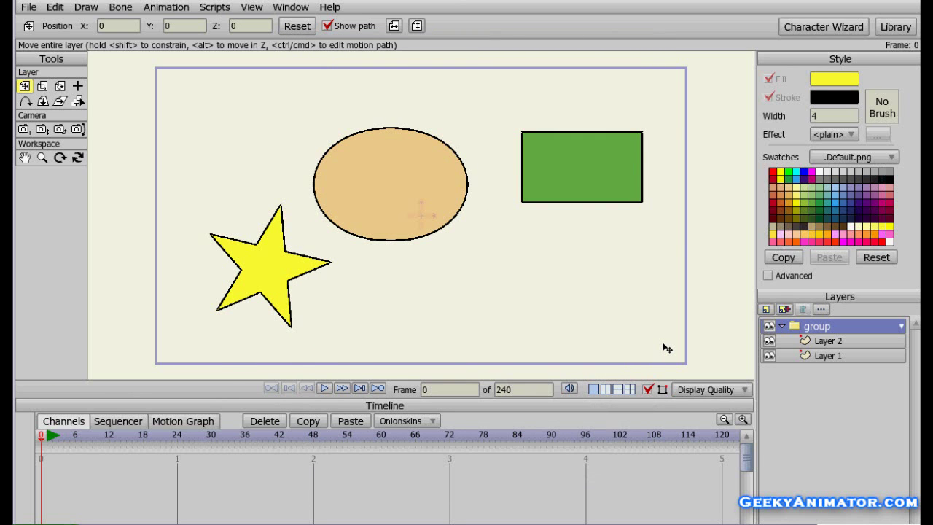
{"action": "key", "text": "ctrl+r"}
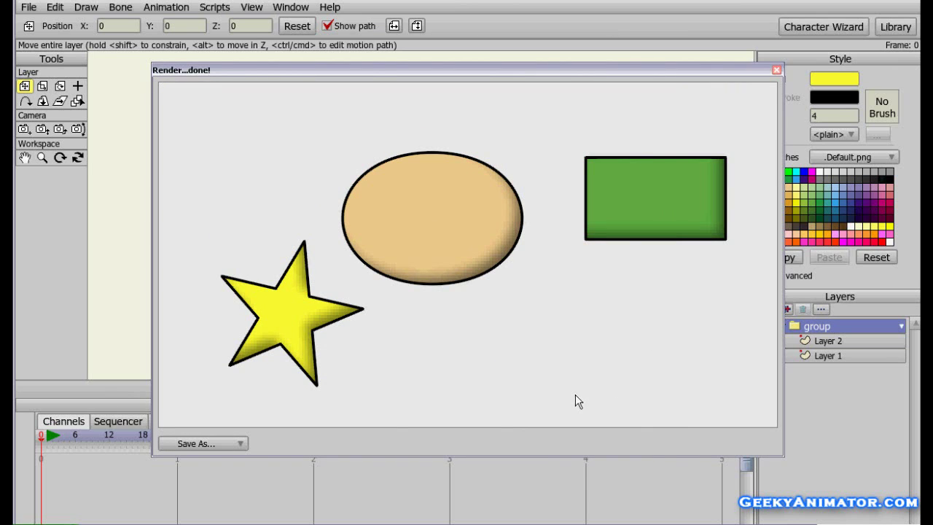
{"action": "left_click", "coordinate": [776, 69]}
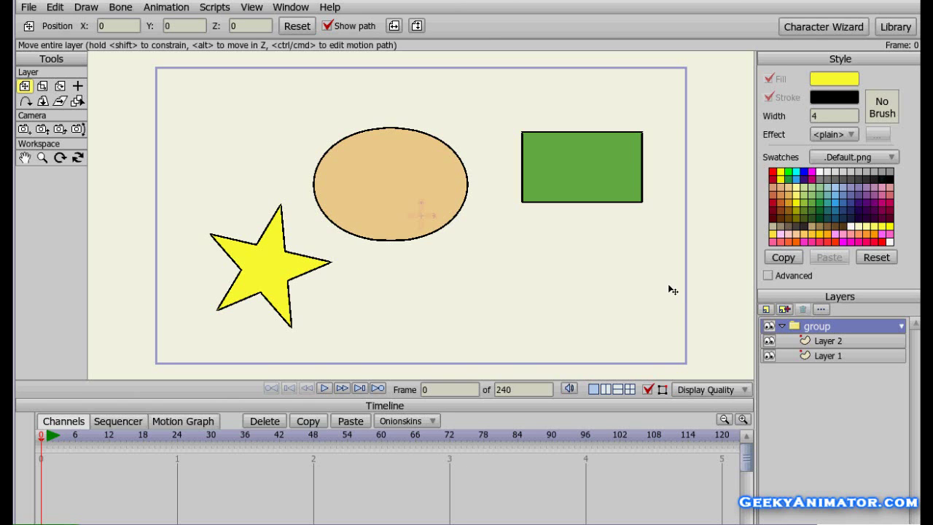
Turn off layer shading in the group layer's settings and apply the change
{"action": "double_click", "coordinate": [853, 325]}
{"action": "left_click", "coordinate": [359, 59]}
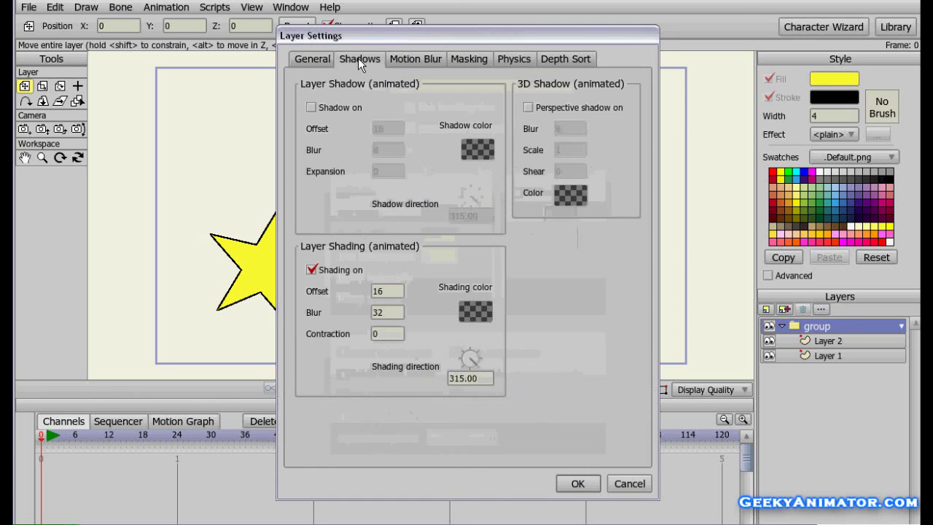
{"action": "left_click", "coordinate": [312, 270]}
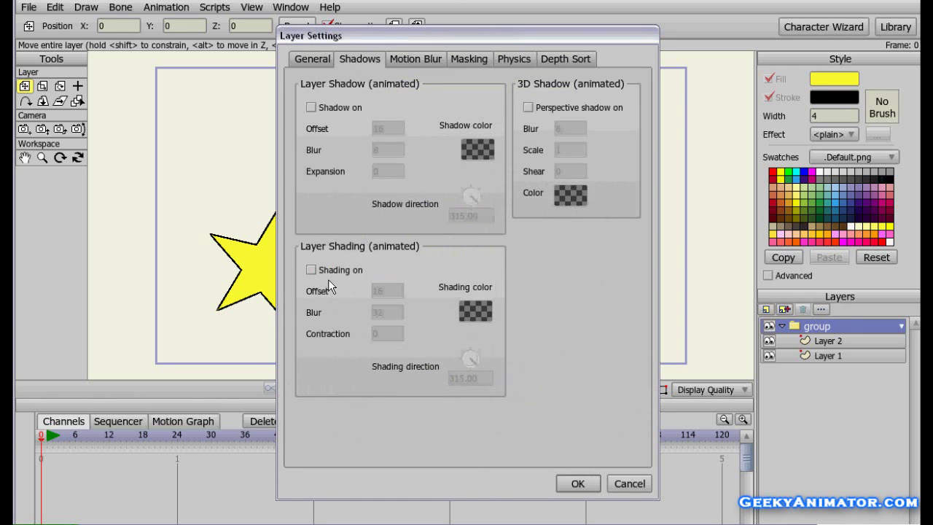
{"action": "left_click", "coordinate": [576, 484]}
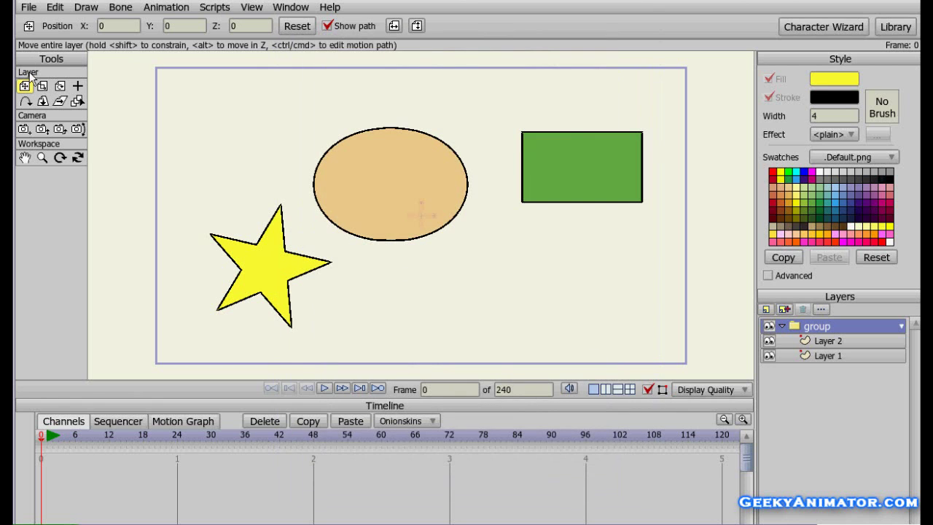
Apply the Drop Shadow effect to the oval on Layer 1 with an offset of 10
{"action": "left_click", "coordinate": [857, 359]}
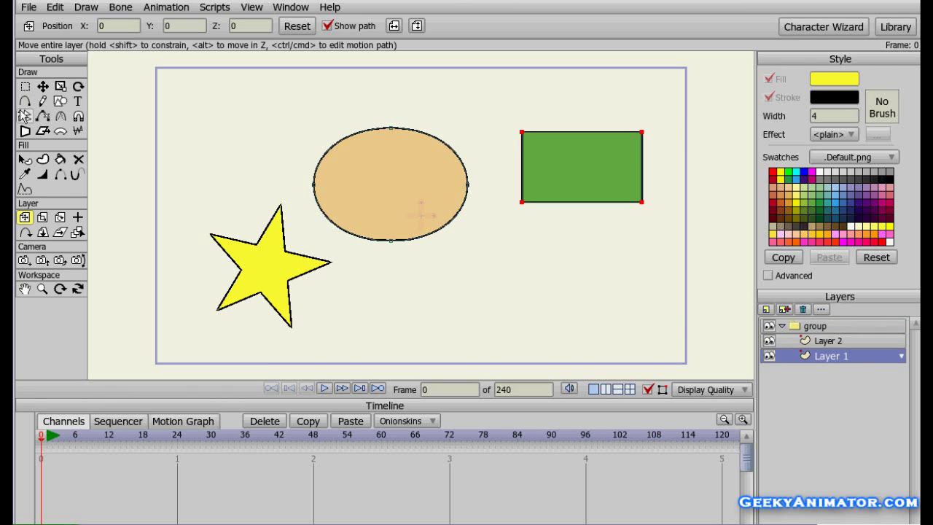
{"action": "left_click", "coordinate": [24, 159]}
{"action": "left_click", "coordinate": [442, 204]}
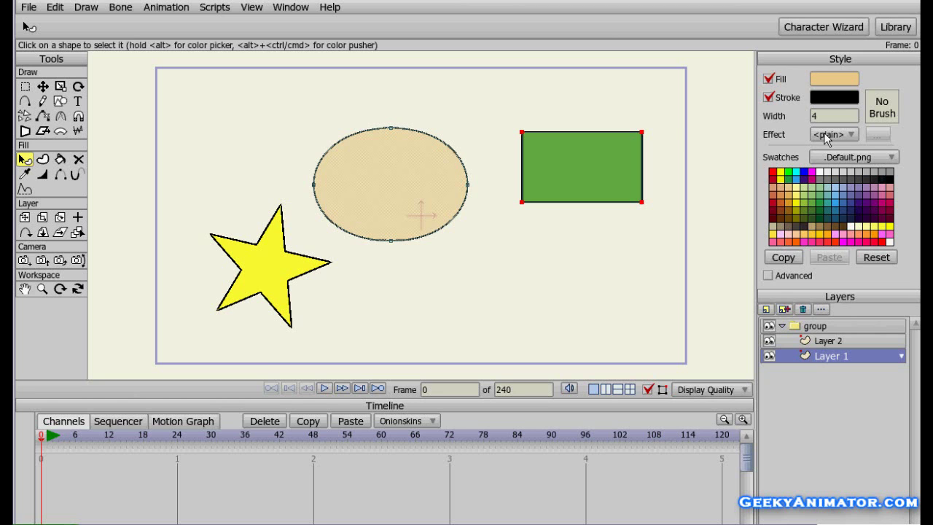
{"action": "left_click", "coordinate": [850, 137]}
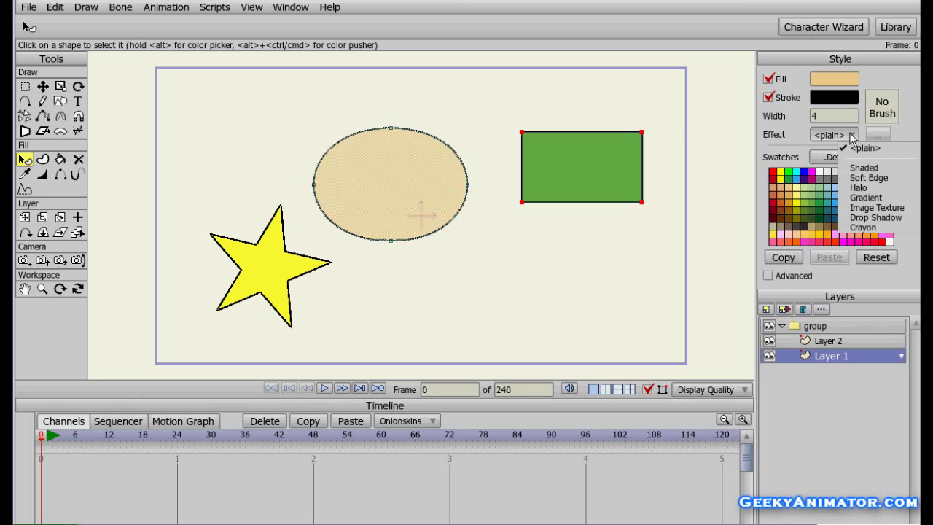
{"action": "left_click", "coordinate": [875, 217]}
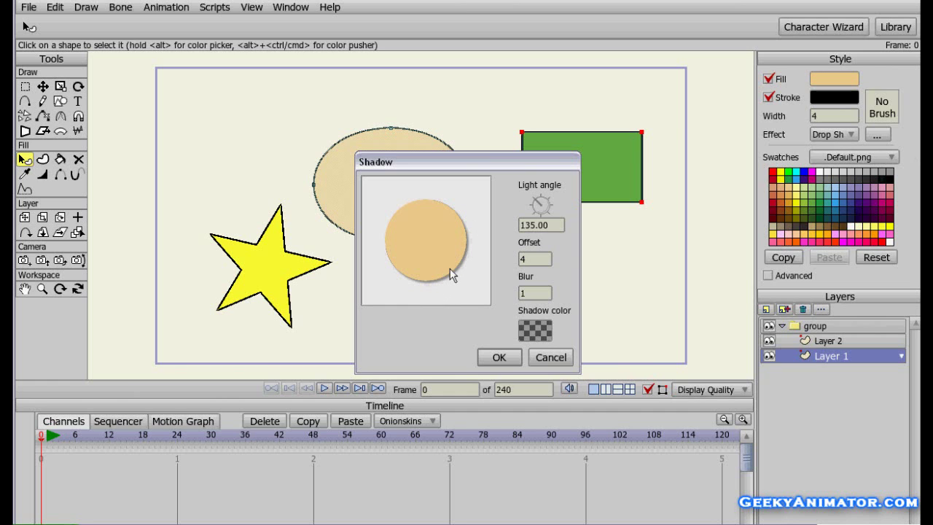
{"action": "double_click", "coordinate": [540, 258]}
{"action": "type", "text": "10"}
{"action": "left_click", "coordinate": [483, 363]}
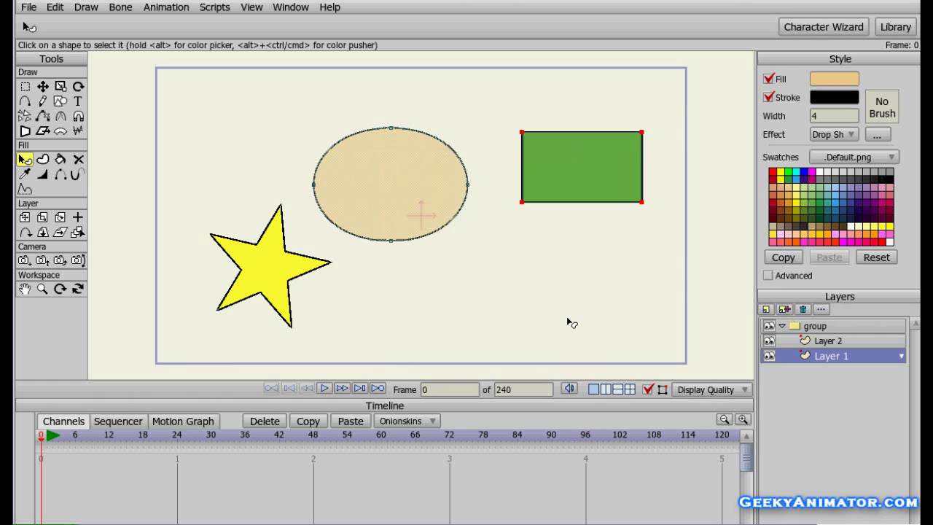
Preview the rendered drop shadow and set the oval's effect back to plain
{"action": "key", "text": "ctrl+r"}
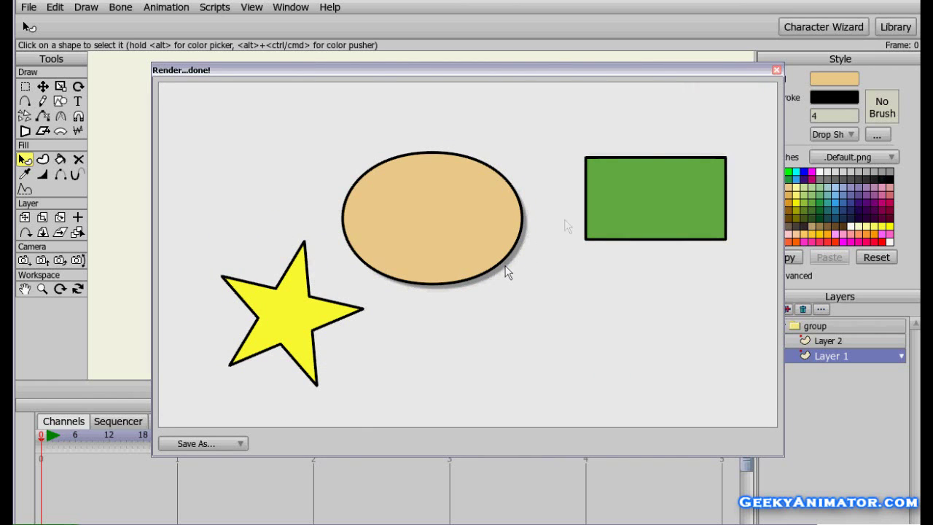
{"action": "left_click", "coordinate": [777, 70]}
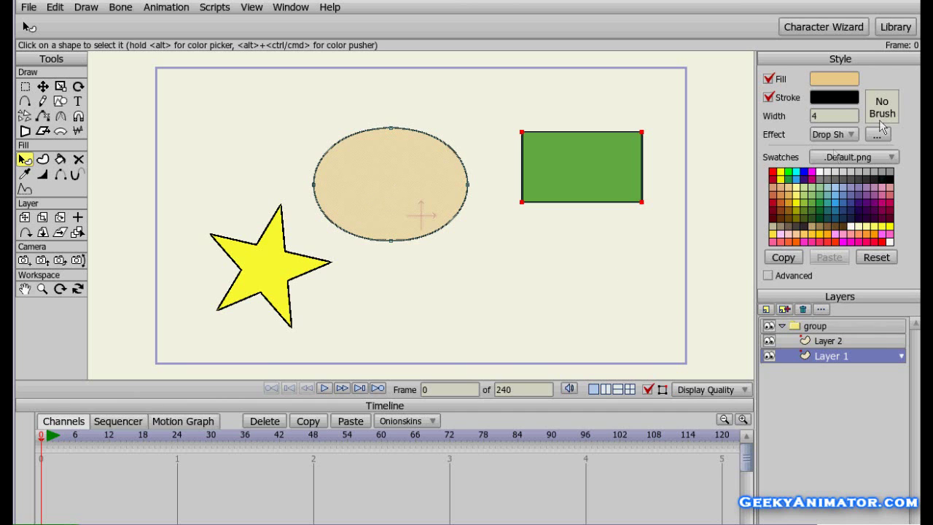
{"action": "left_click", "coordinate": [830, 136]}
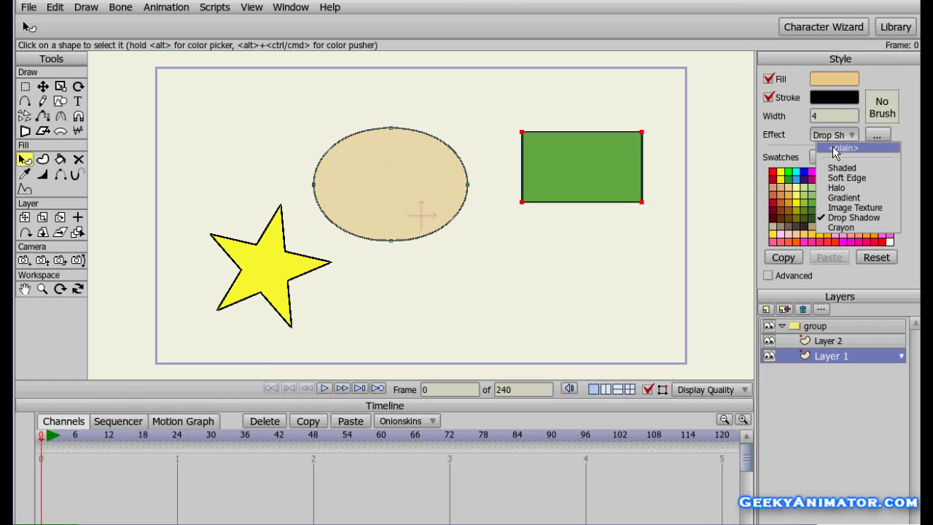
{"action": "left_click", "coordinate": [836, 149]}
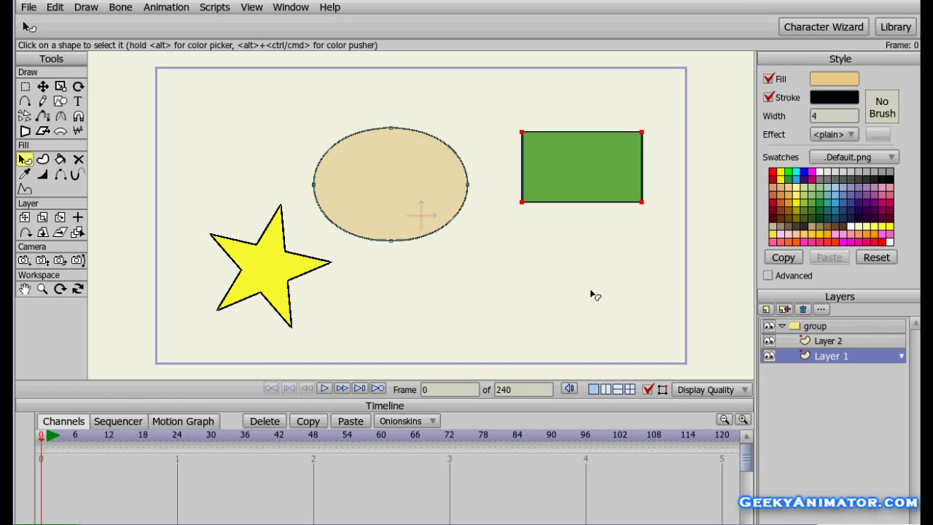
Preview the rendered frame without effects and turn on the layer shadow for Layer 1 with offset 16 and blur 8
{"action": "key", "text": "ctrl+r"}
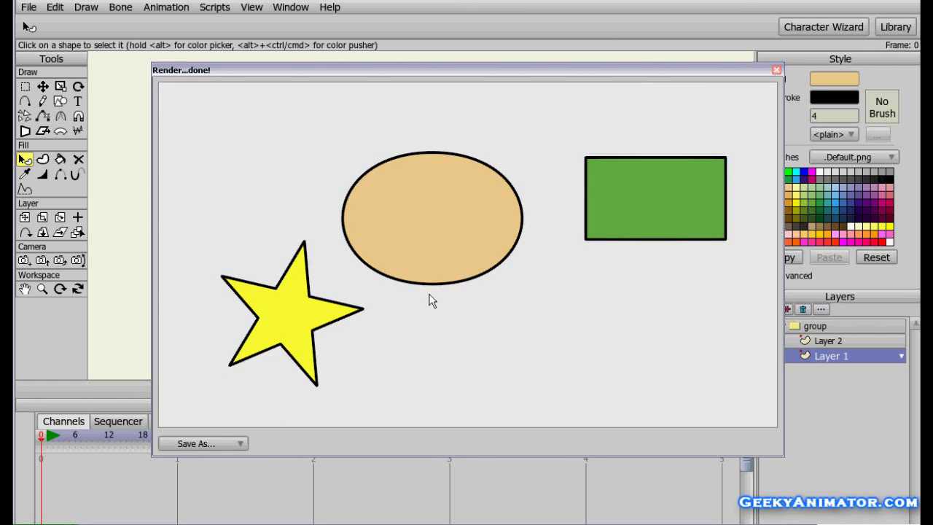
{"action": "left_click", "coordinate": [776, 70]}
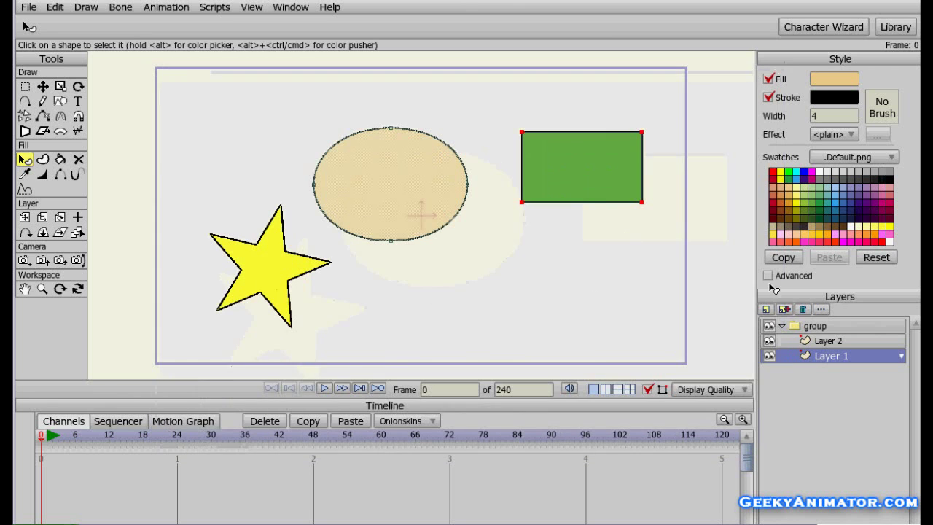
{"action": "double_click", "coordinate": [847, 358]}
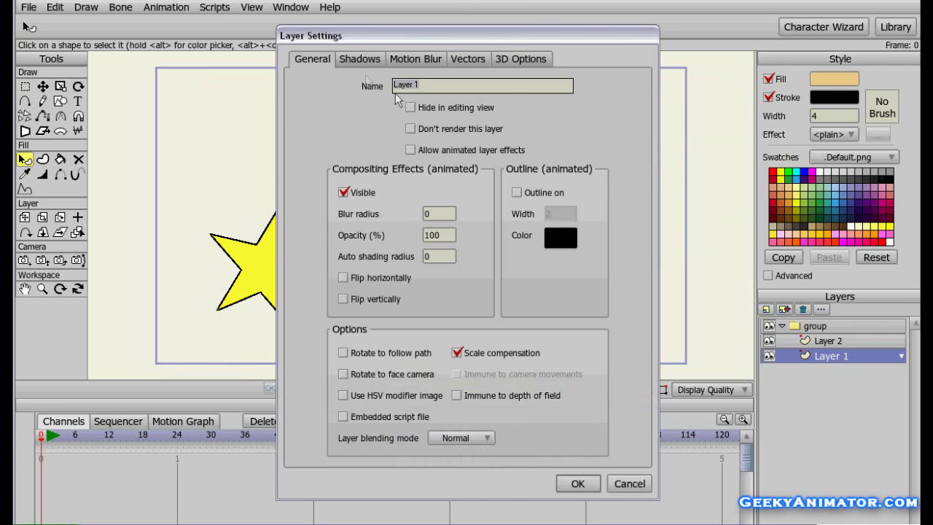
{"action": "left_click", "coordinate": [360, 58]}
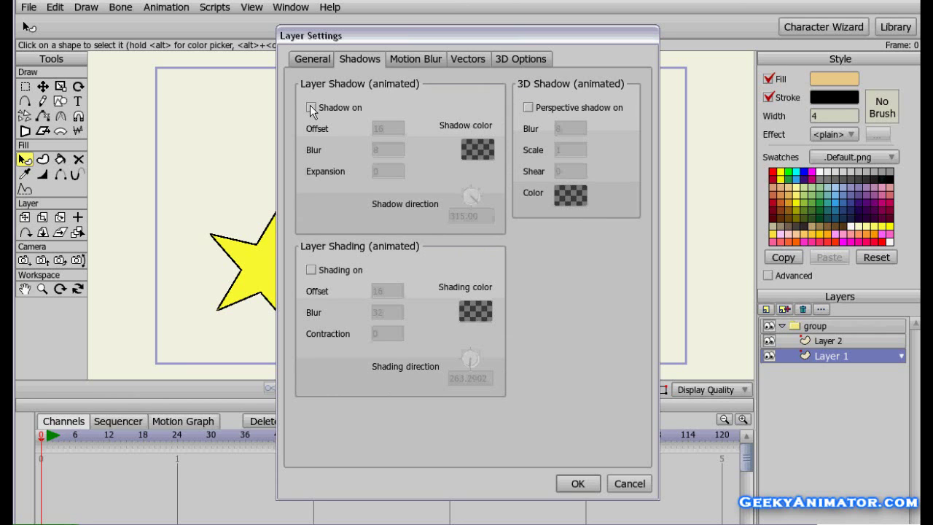
{"action": "left_click", "coordinate": [311, 107]}
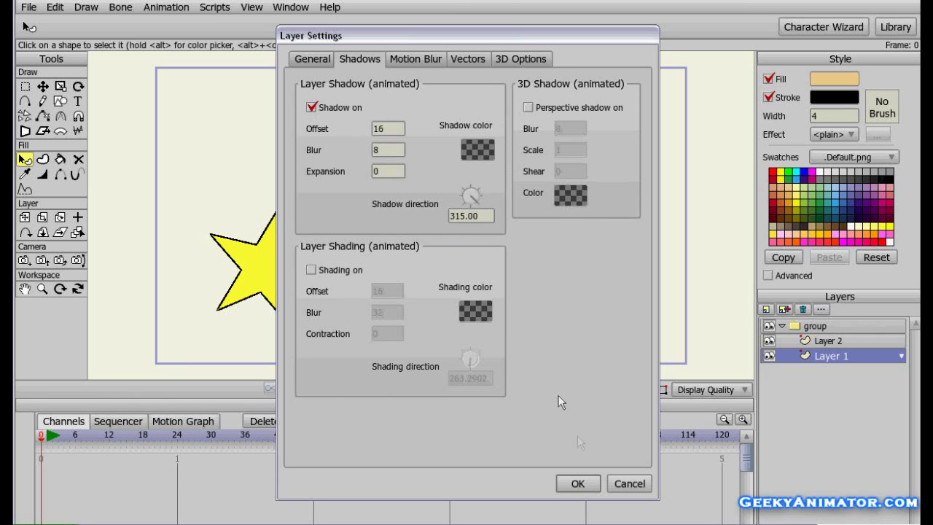
{"action": "left_click", "coordinate": [577, 484]}
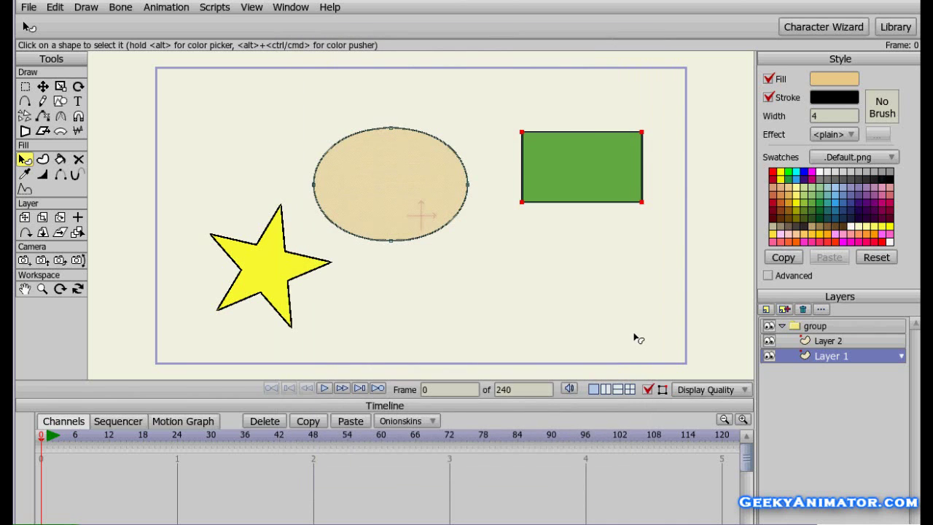
Preview the rendered layer shadow on the oval and rectangle, and turn off the layer shadow for Layer 1
{"action": "key", "text": "ctrl+r"}
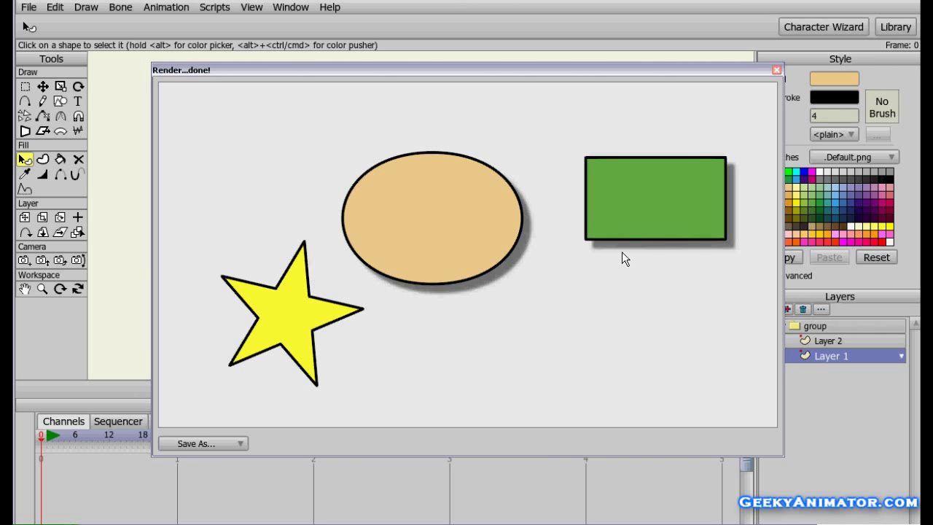
{"action": "left_click", "coordinate": [777, 71]}
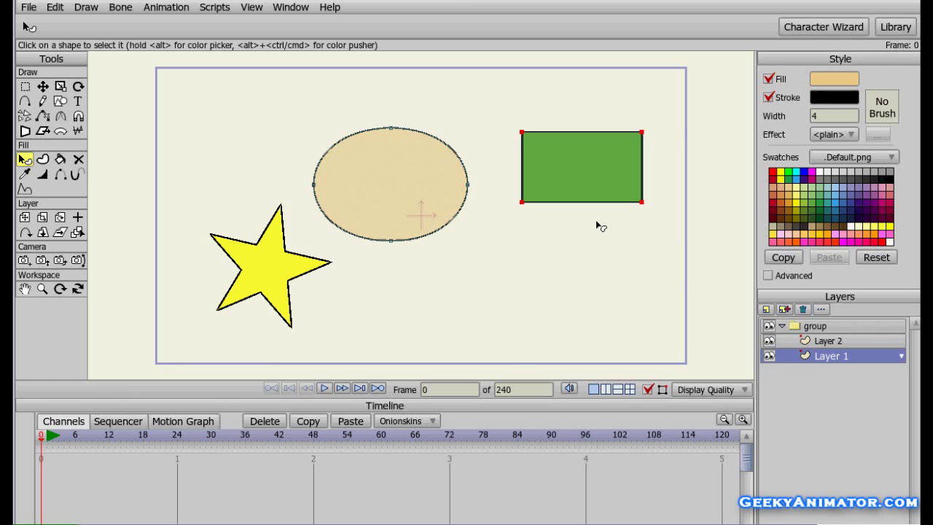
{"action": "double_click", "coordinate": [854, 355]}
{"action": "left_click", "coordinate": [357, 59]}
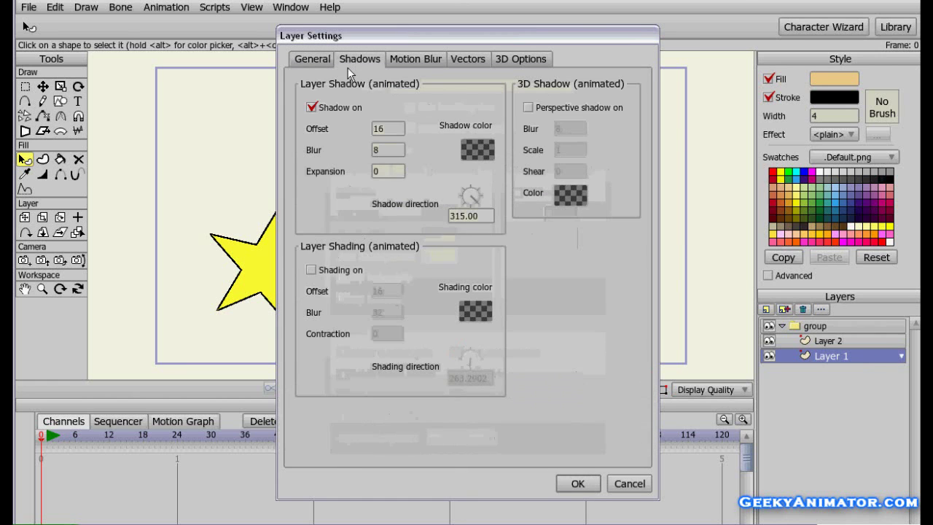
{"action": "left_click", "coordinate": [312, 108]}
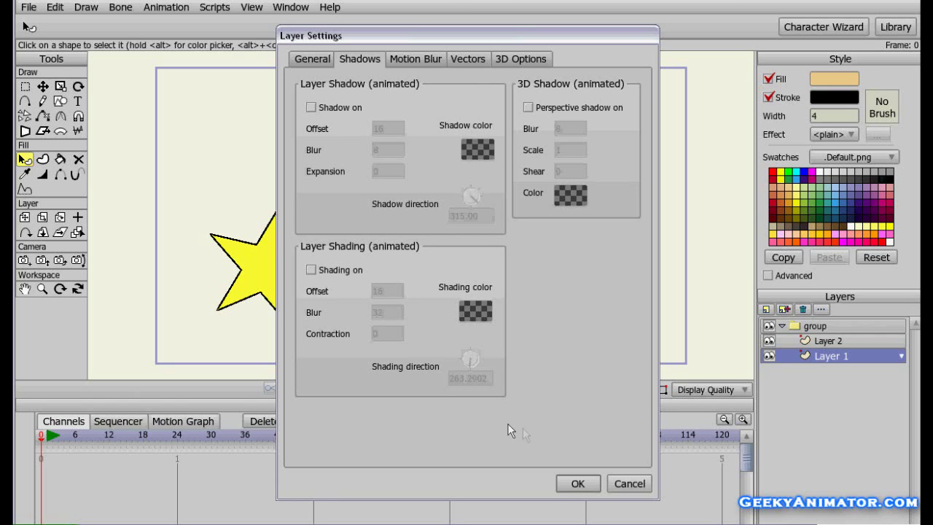
{"action": "left_click", "coordinate": [579, 484]}
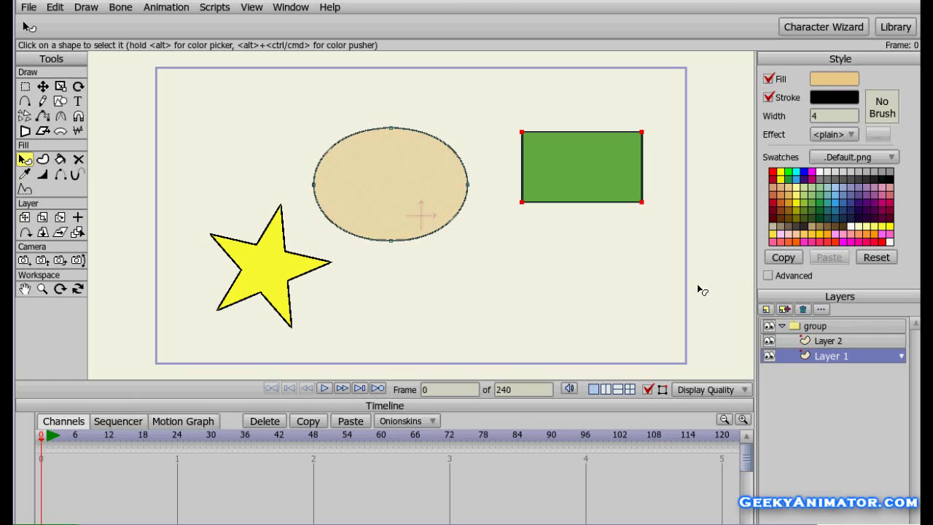
Turn on the layer shadow for the group layer, angle its direction slightly more downward, and preview the rendered frame
{"action": "double_click", "coordinate": [859, 326]}
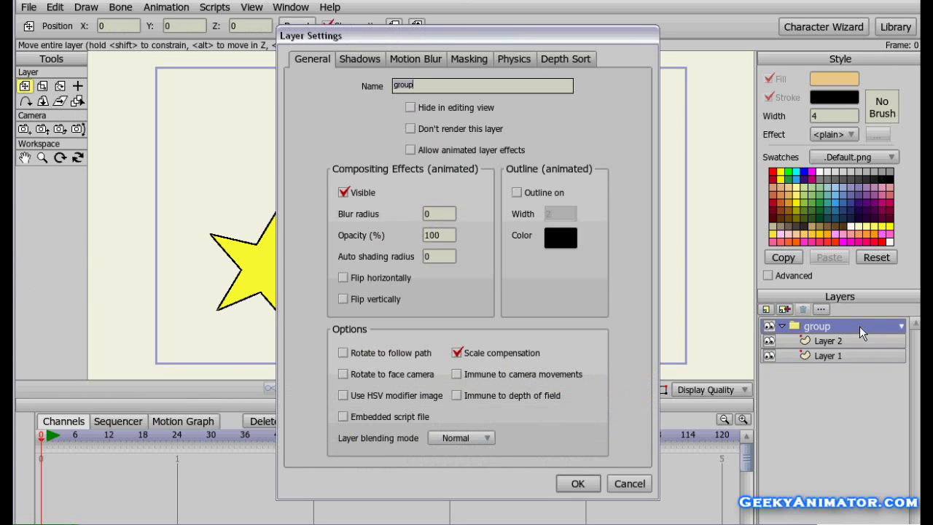
{"action": "left_click", "coordinate": [361, 58]}
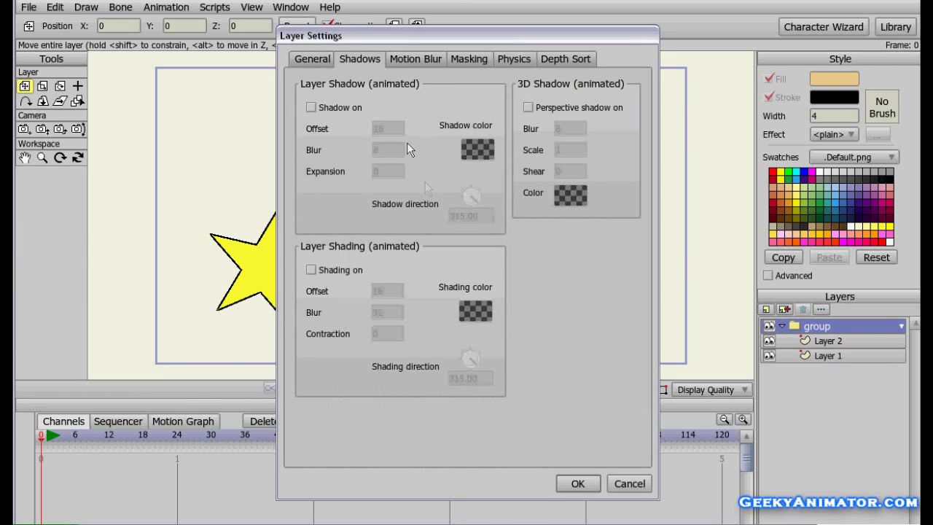
{"action": "left_click", "coordinate": [310, 108]}
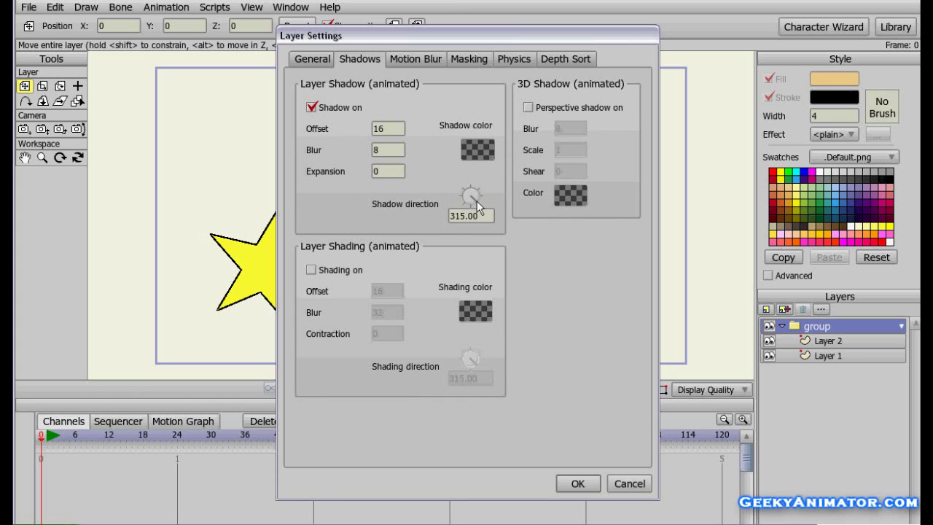
{"action": "left_click_drag", "start_coordinate": [476, 200], "coordinate": [465, 204]}
{"action": "left_click_drag", "start_coordinate": [471, 202], "coordinate": [476, 202]}
{"action": "left_click_drag", "start_coordinate": [473, 202], "coordinate": [476, 207]}
{"action": "left_click", "coordinate": [573, 484]}
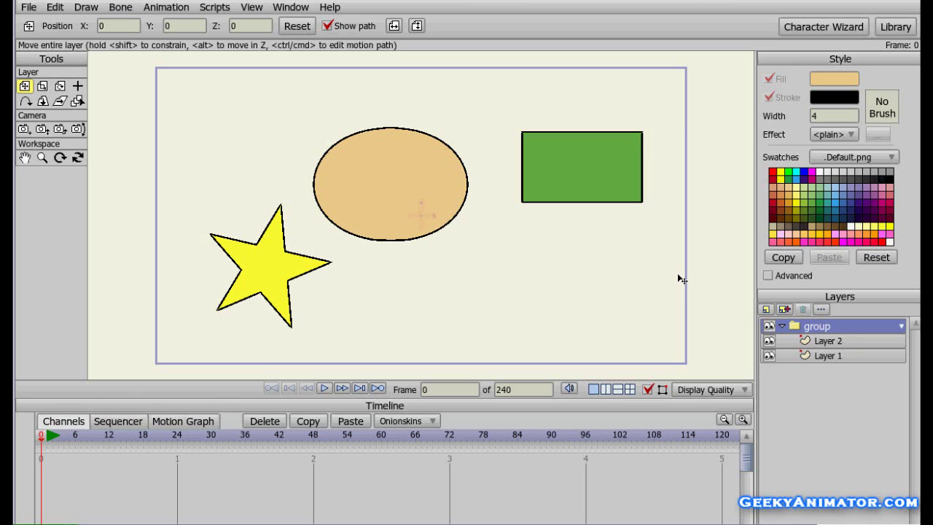
{"action": "key", "text": "ctrl+r"}
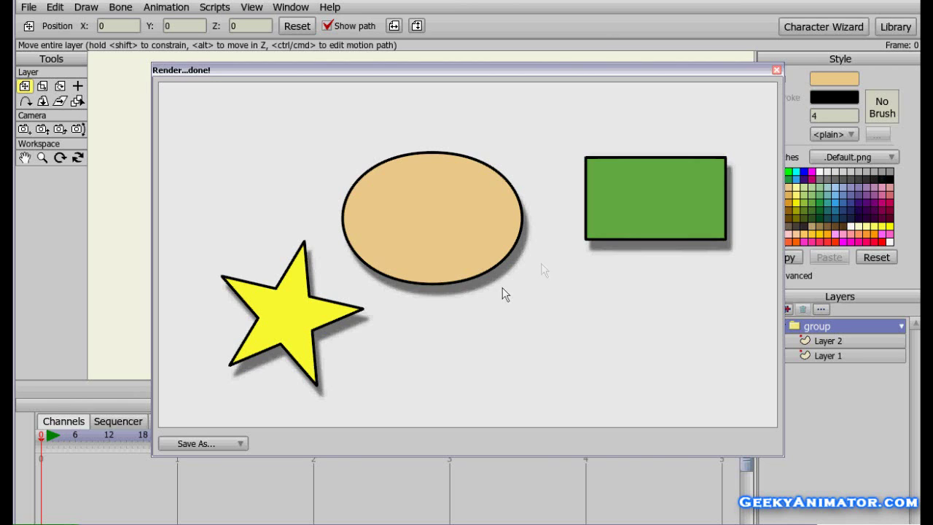
{"action": "left_click", "coordinate": [777, 71]}
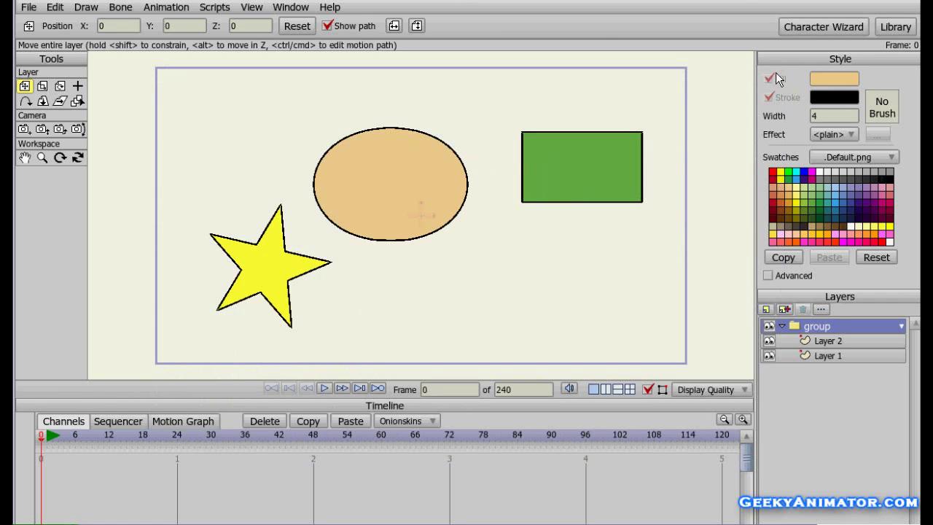